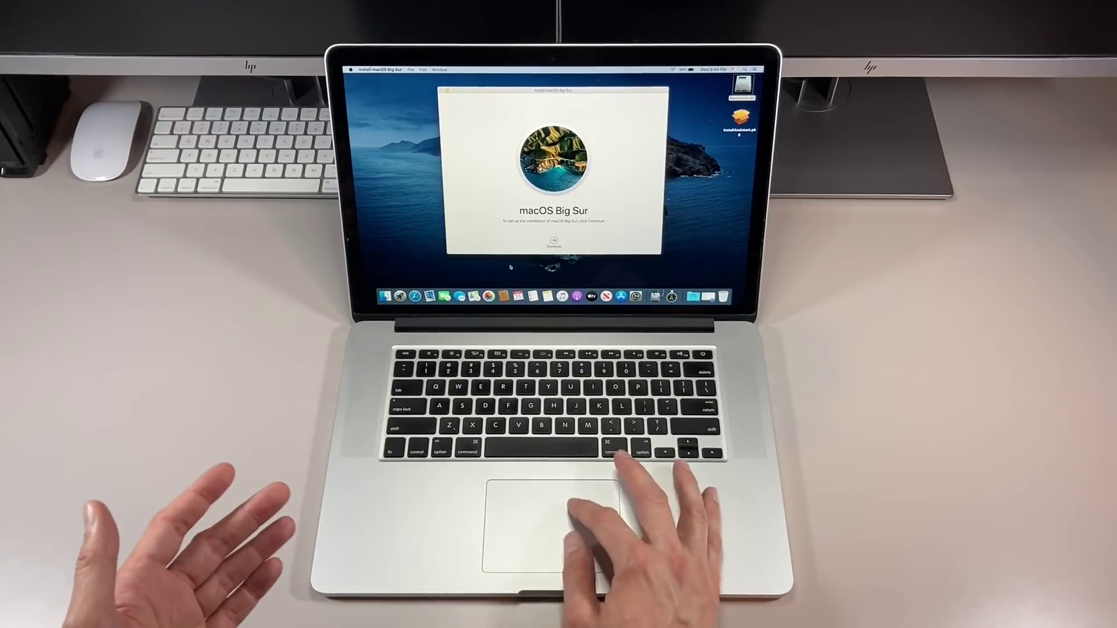
Agree to the Big Sur licence and pick Macintosh HD, which reports it can't be installed
left_click(554, 240)
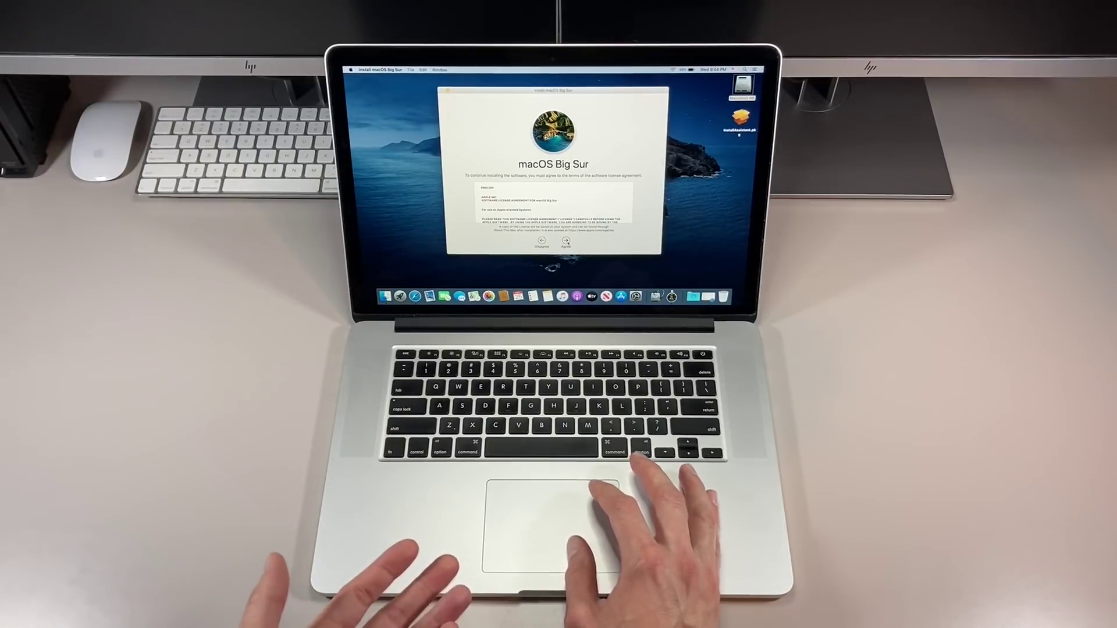
left_click(565, 240)
left_click(619, 135)
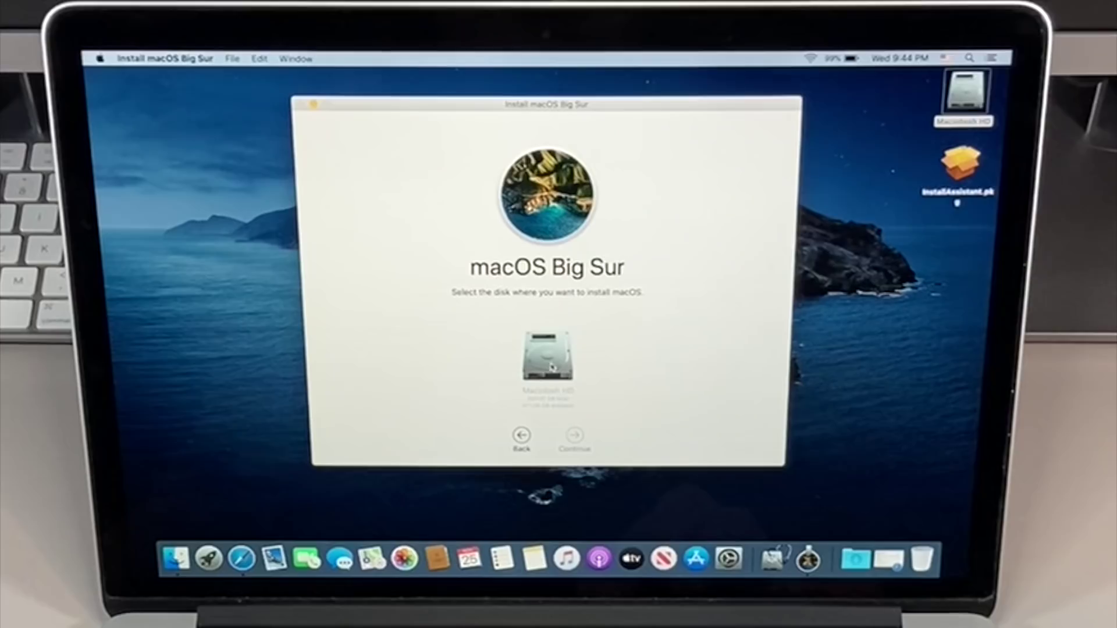
left_click(551, 367)
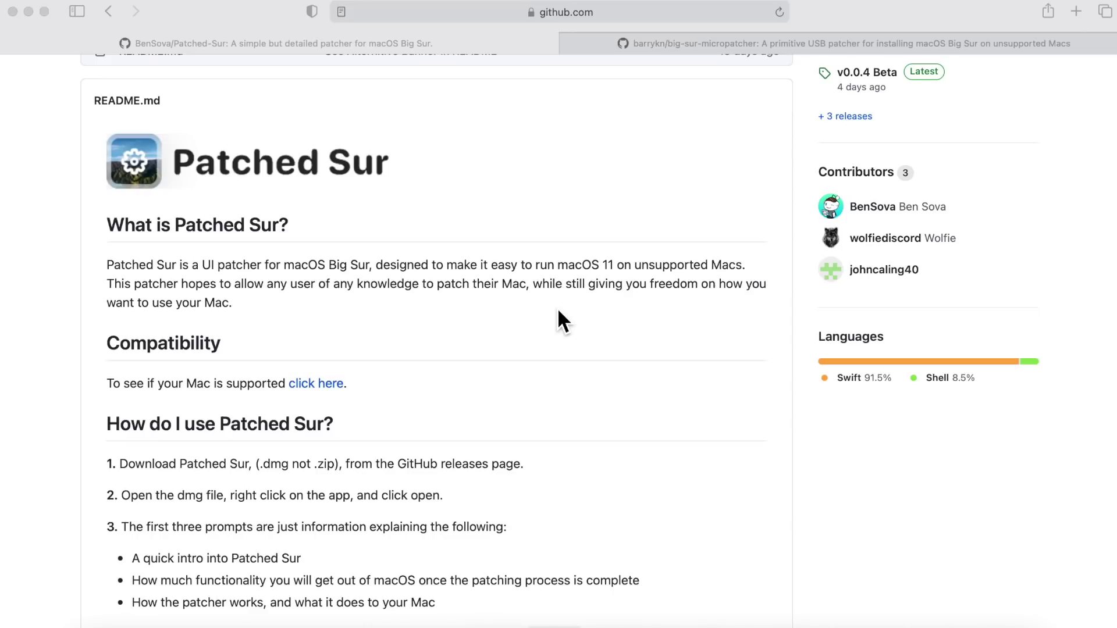
Switch to Notes to show the Metal Compatible Macs note
key("super+Tab")
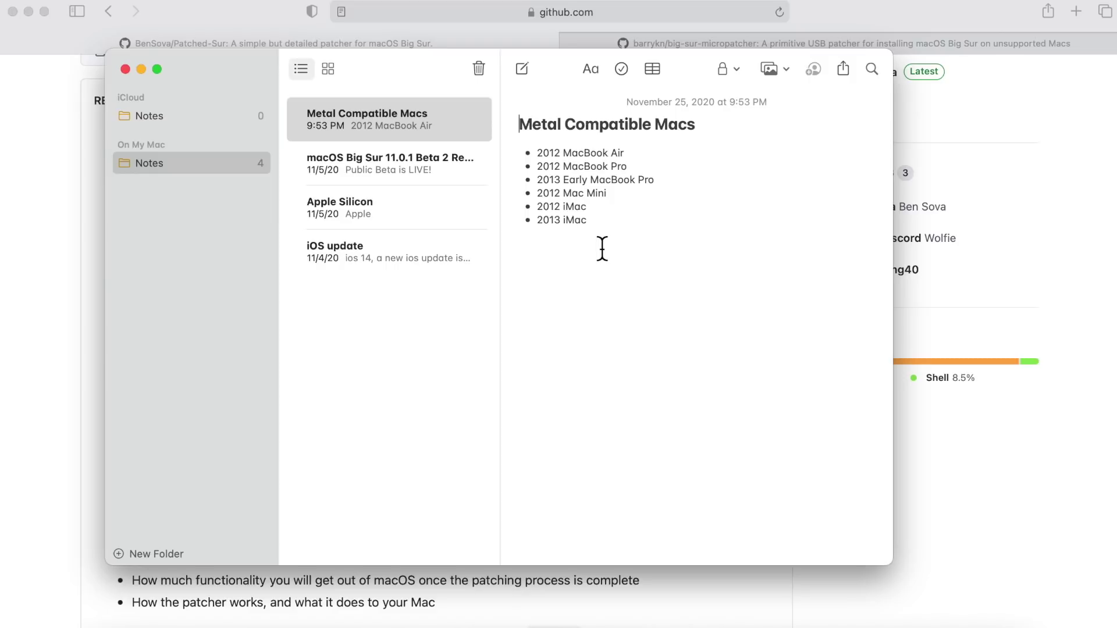
Highlight the six Metal-compatible Mac models in the note, then minimize the Notes window
left_click_drag(618, 224, 524, 154)
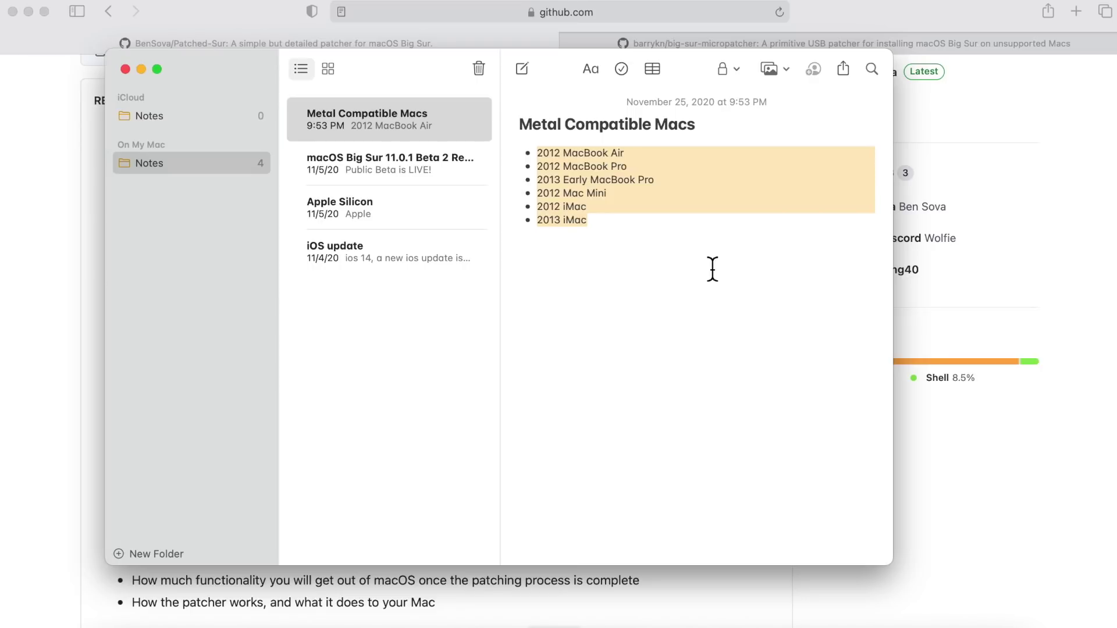
left_click(141, 69)
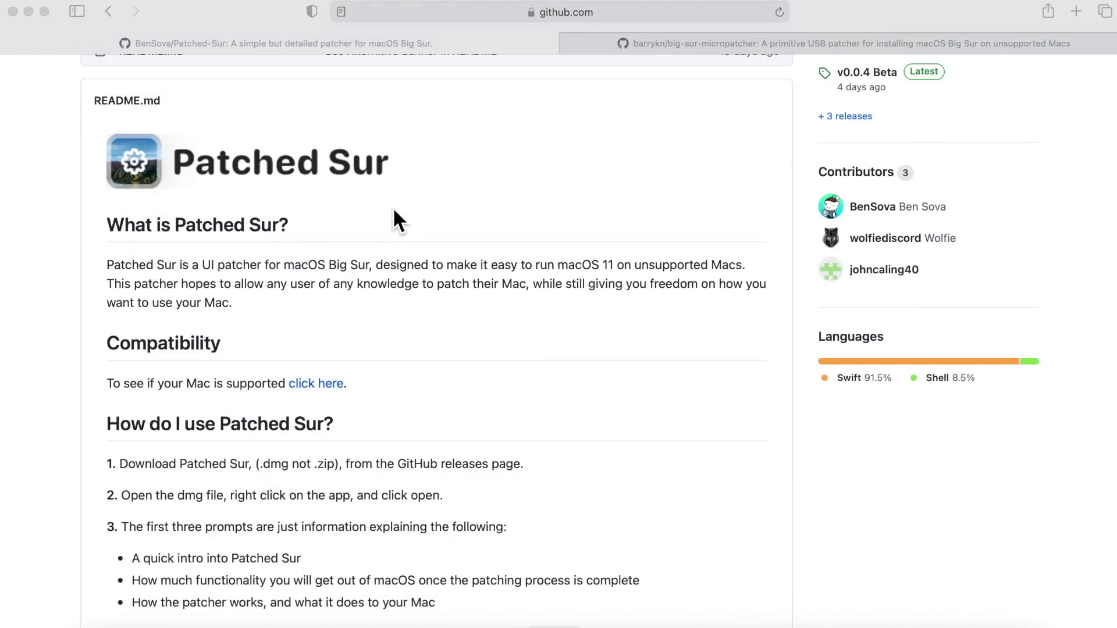
Read the Mac compatibility notes in the big-sur-micropatcher README
left_click(741, 47)
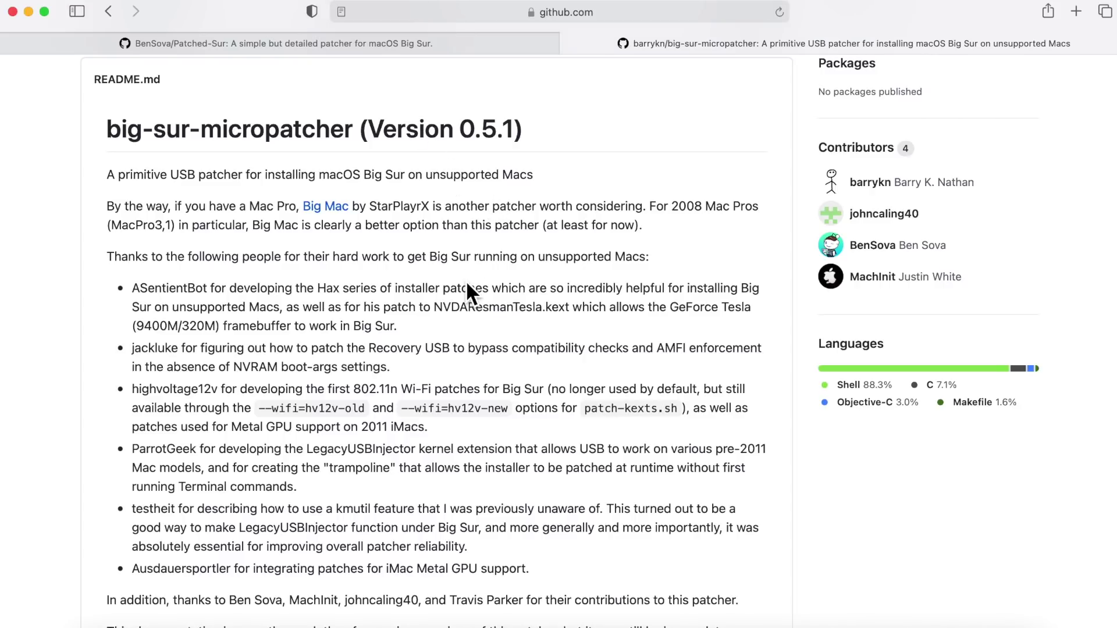
scroll(467, 285, "down", 15)
scroll(468, 284, "down", 8)
scroll(467, 285, "down", 10)
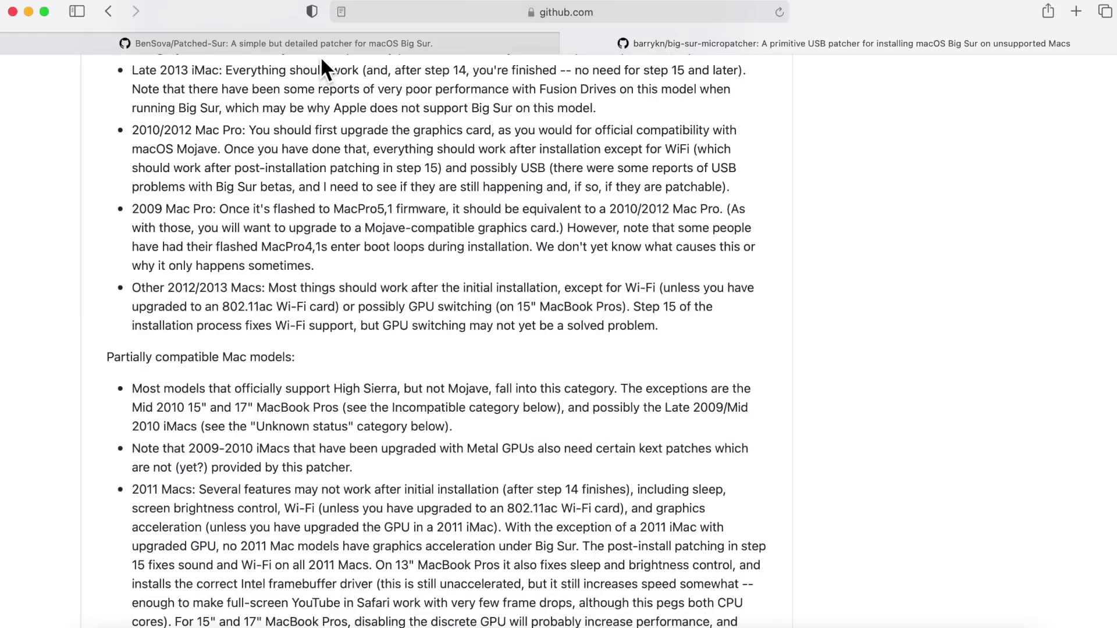
Return to the Patched-Sur repository page and scroll back to its top
left_click(322, 53)
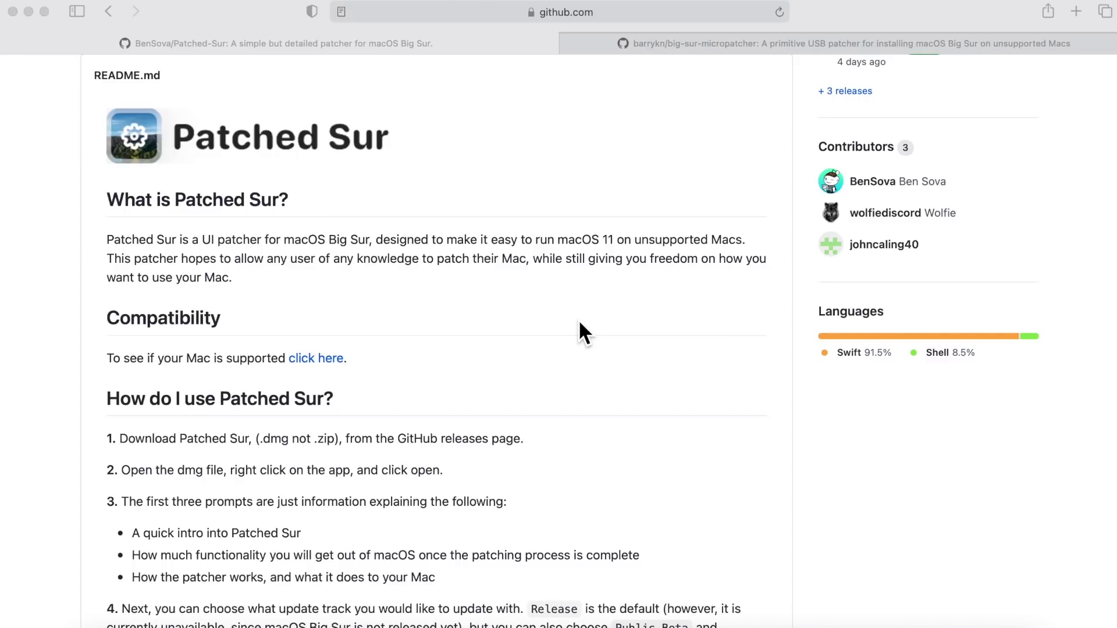
scroll(578, 320, "down", 10)
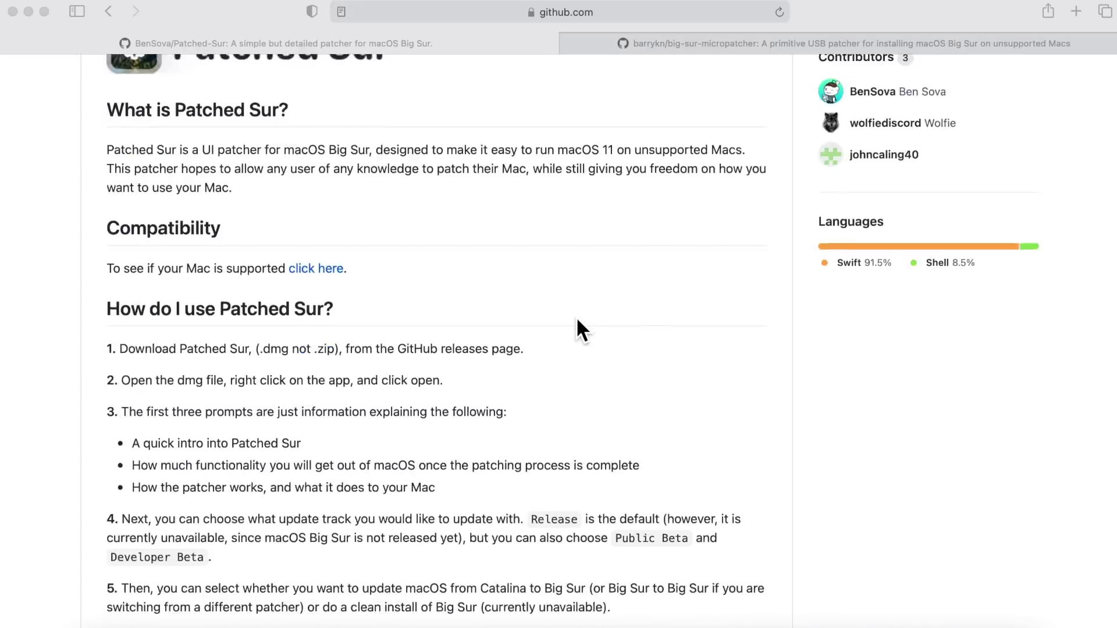
scroll(579, 321, "down", 5)
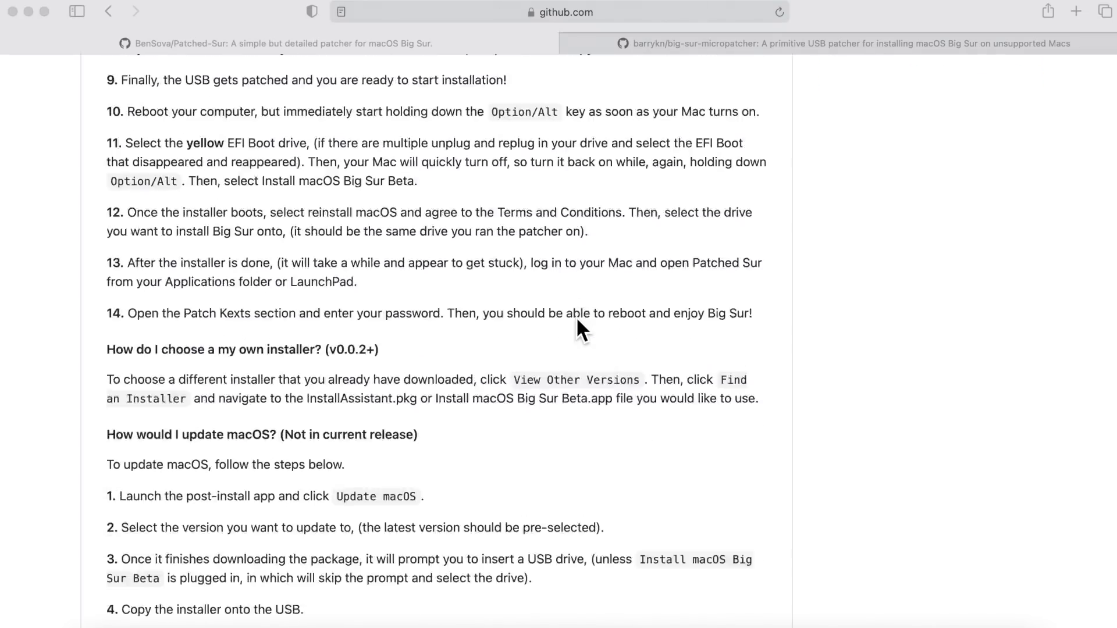
scroll(578, 322, "up", 15)
scroll(578, 321, "up", 5)
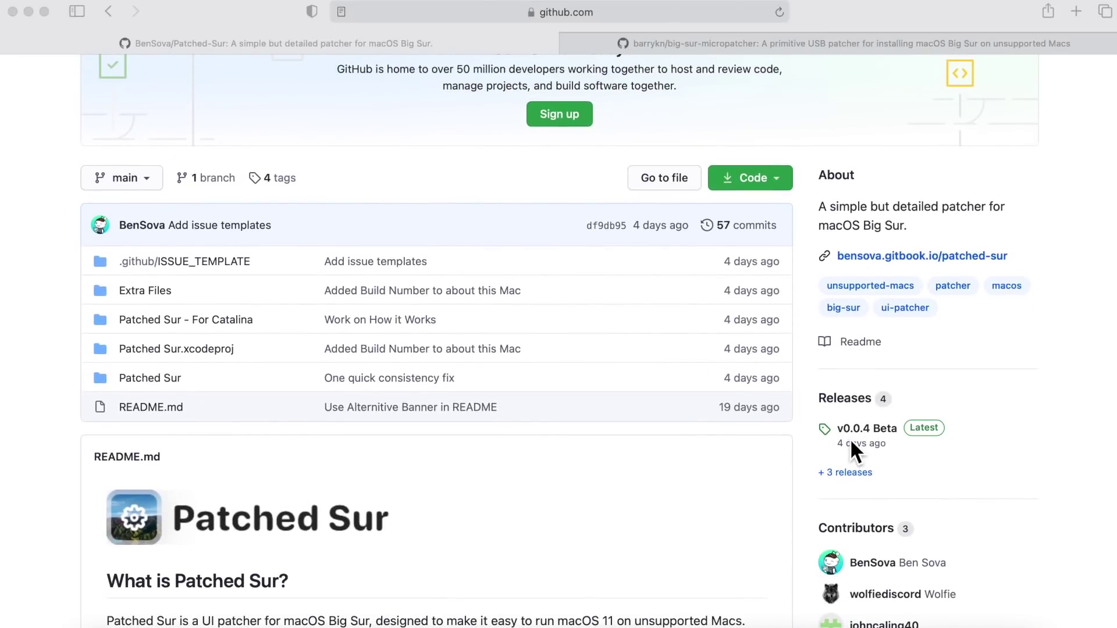
Download Patched-Sur.dmg from the releases page in a new tab, allowing github.com downloads
right_click(847, 477)
left_click(886, 441)
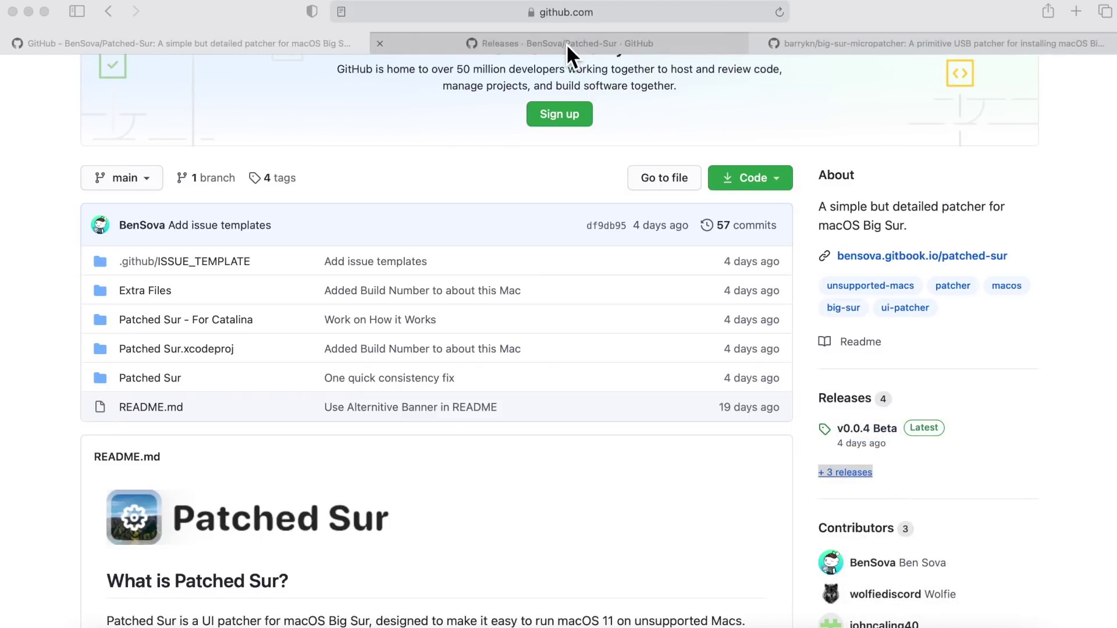
left_click(567, 43)
scroll(345, 351, "down", 10)
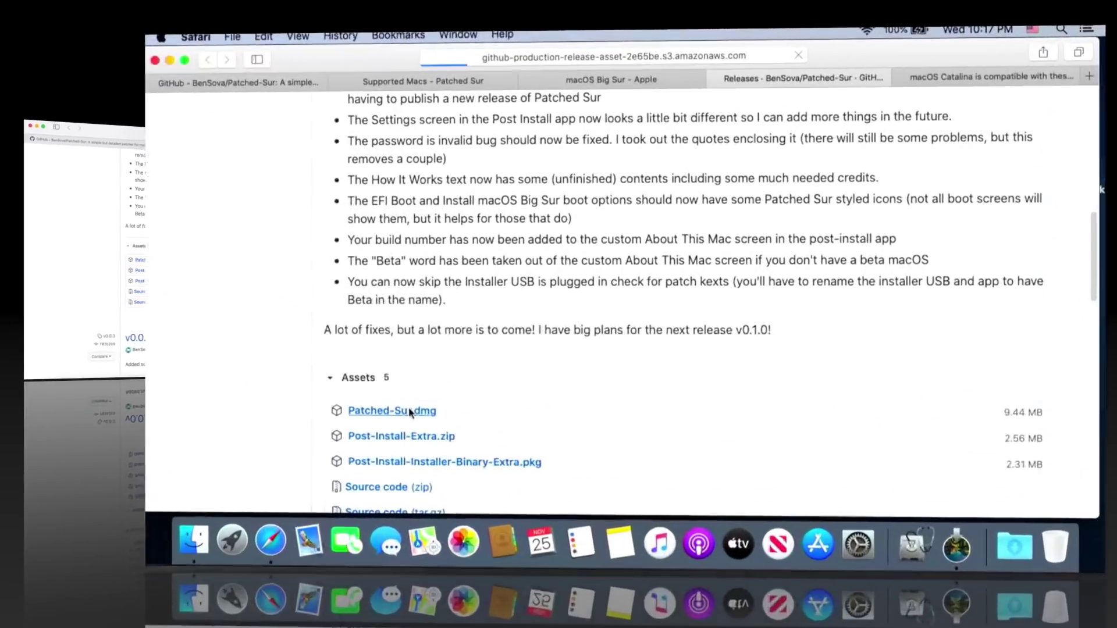
left_click(294, 444)
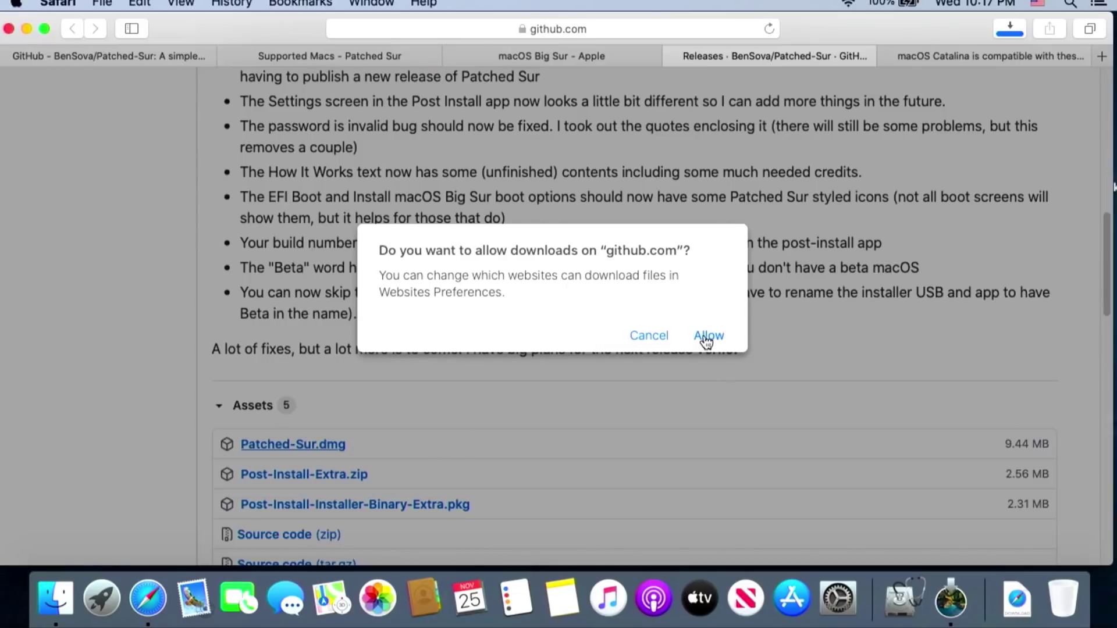
left_click(707, 337)
Open the downloaded Patched-Sur.dmg from Downloads and minimize Safari
left_click(1024, 599)
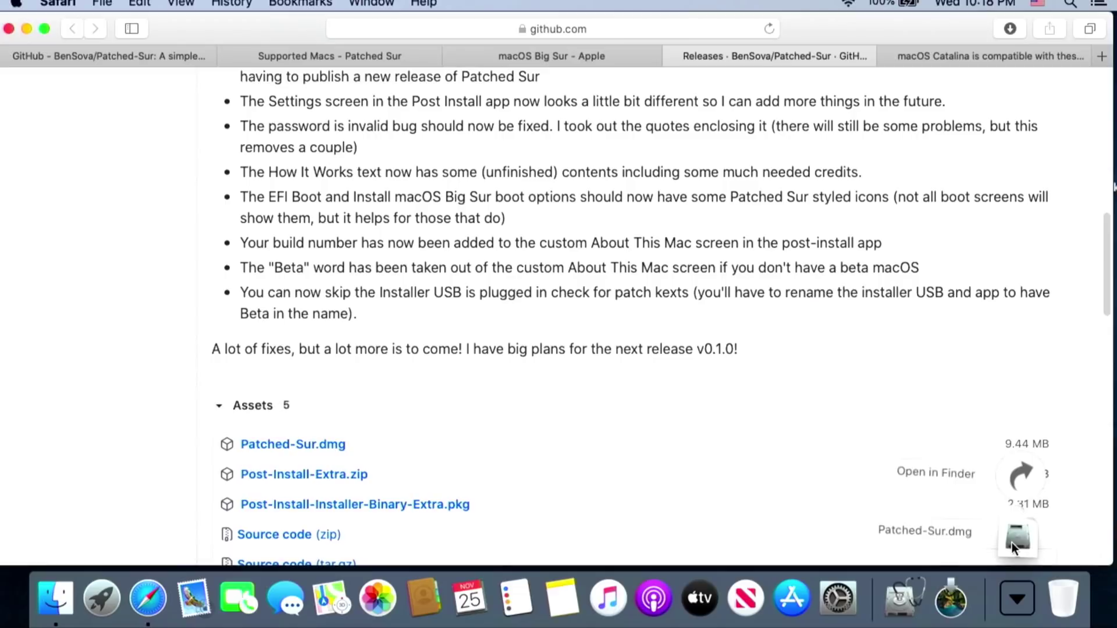
left_click(1011, 541)
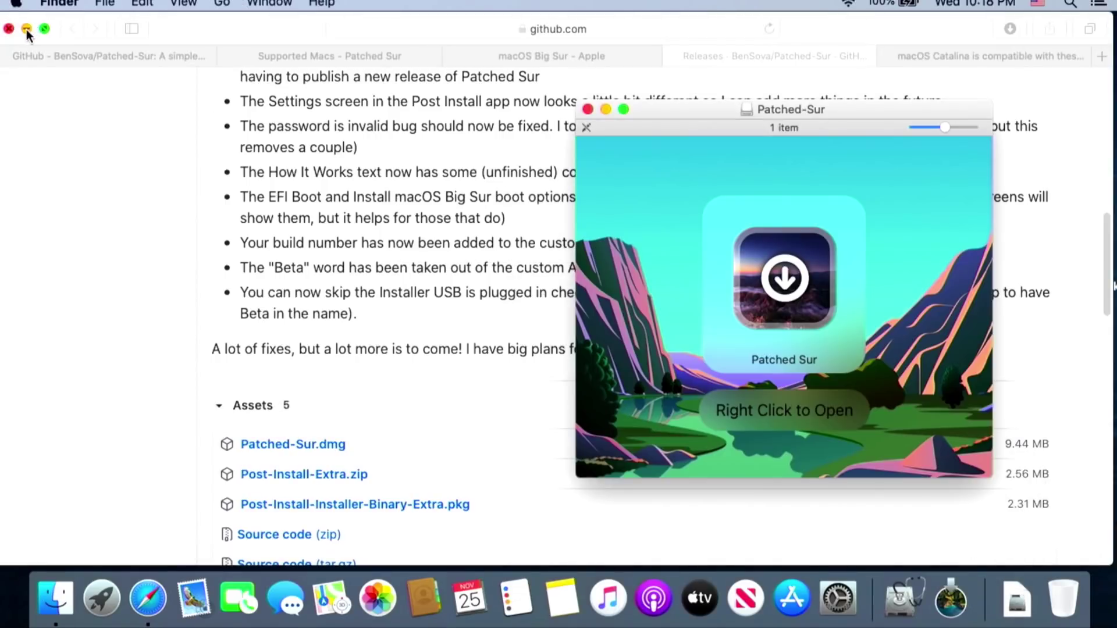
left_click(26, 29)
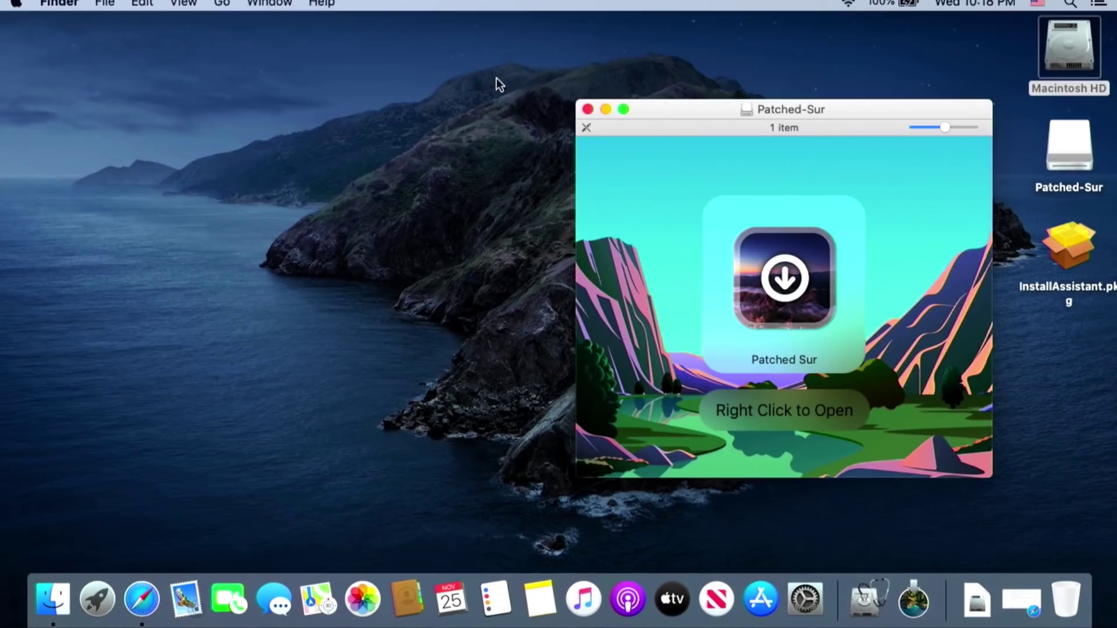
Open the Patched Sur app from the centred Patched-Sur window, overriding the unverified-developer warning
left_click_drag(690, 113, 465, 93)
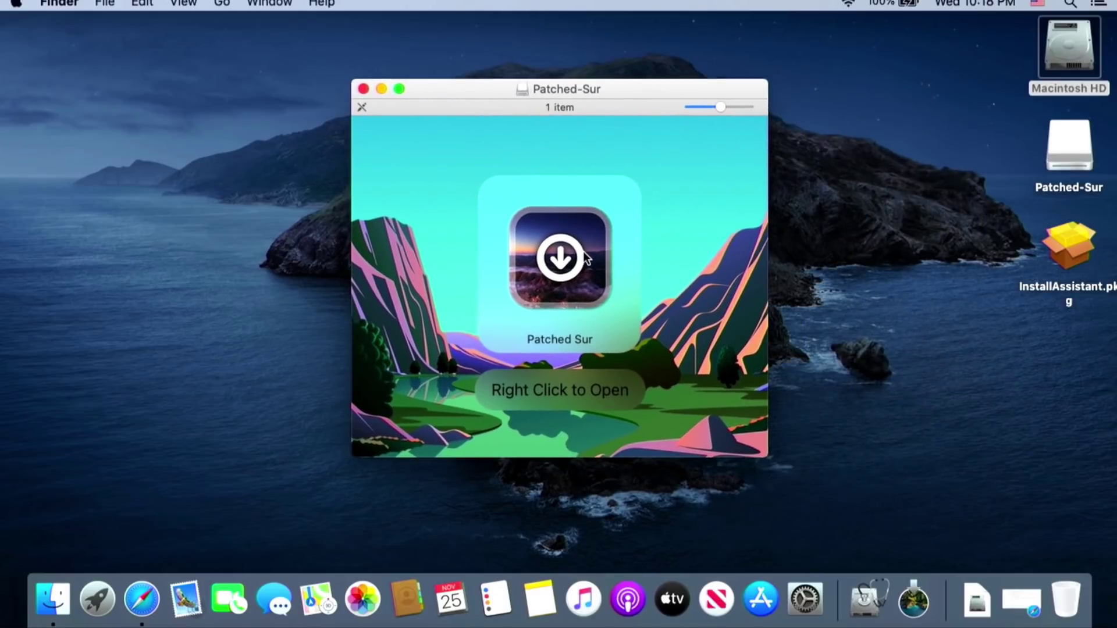
right_click(571, 260)
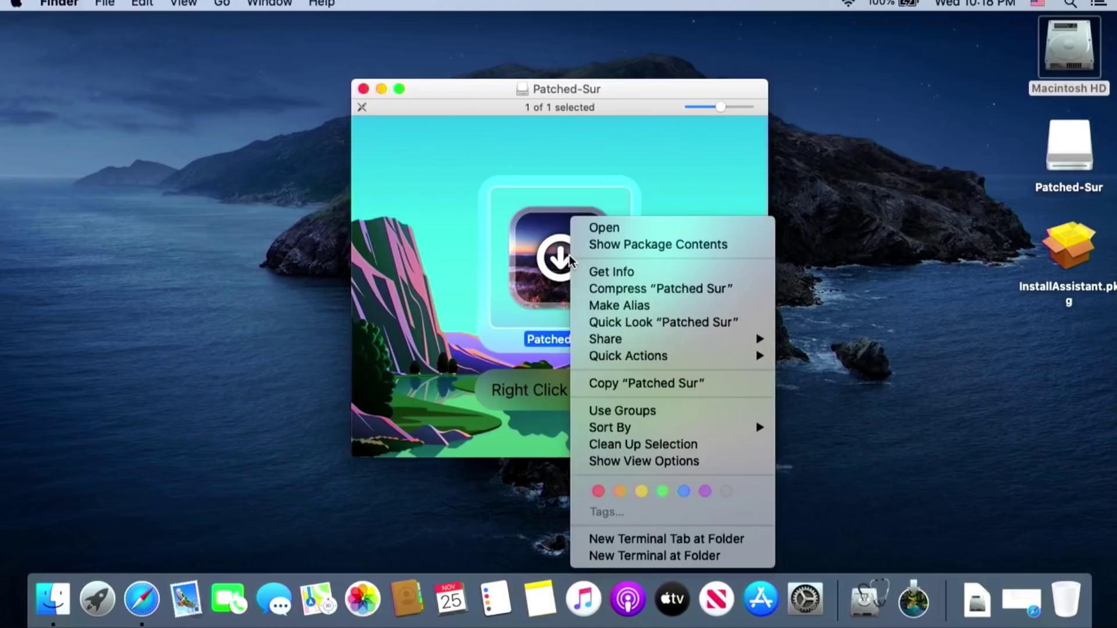
left_click(610, 228)
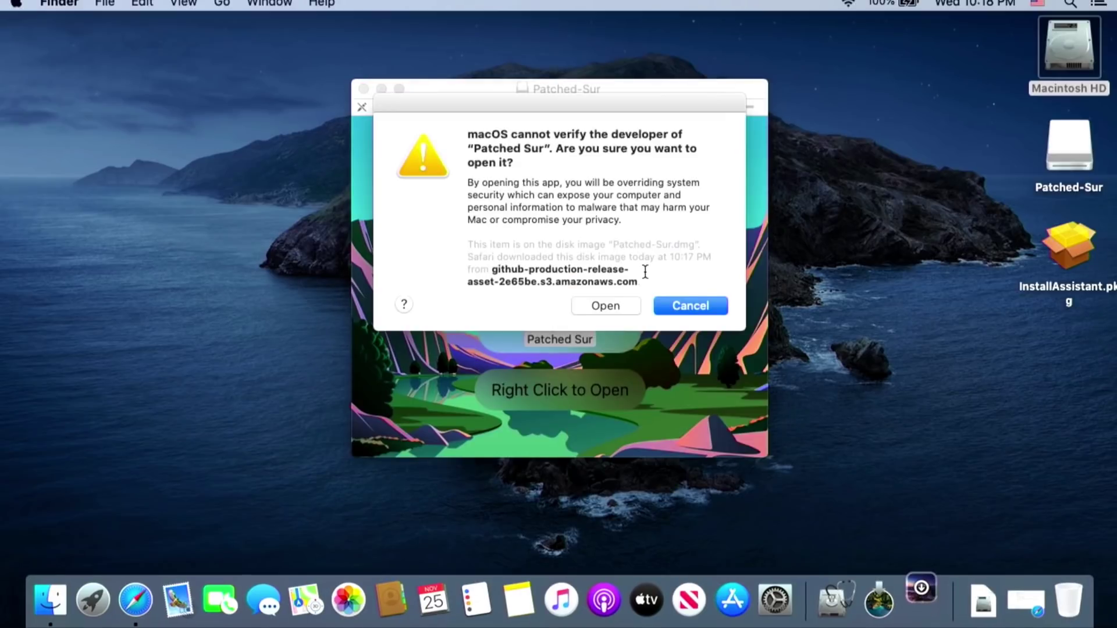
left_click(607, 304)
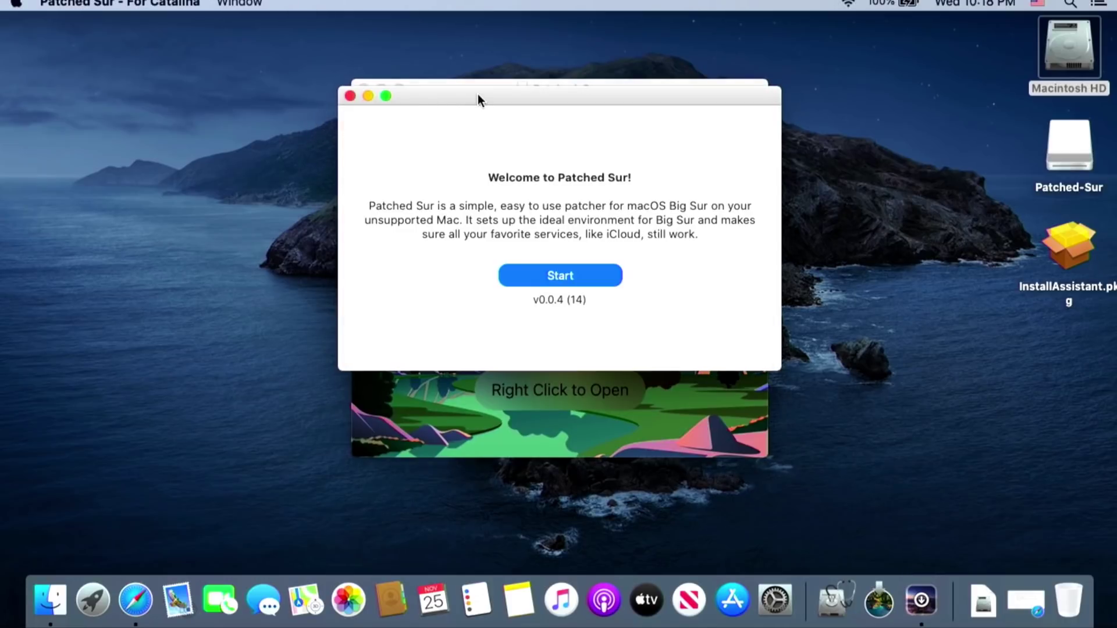
Nudge the welcome window down and start Patched Sur setup
left_click_drag(477, 95, 482, 118)
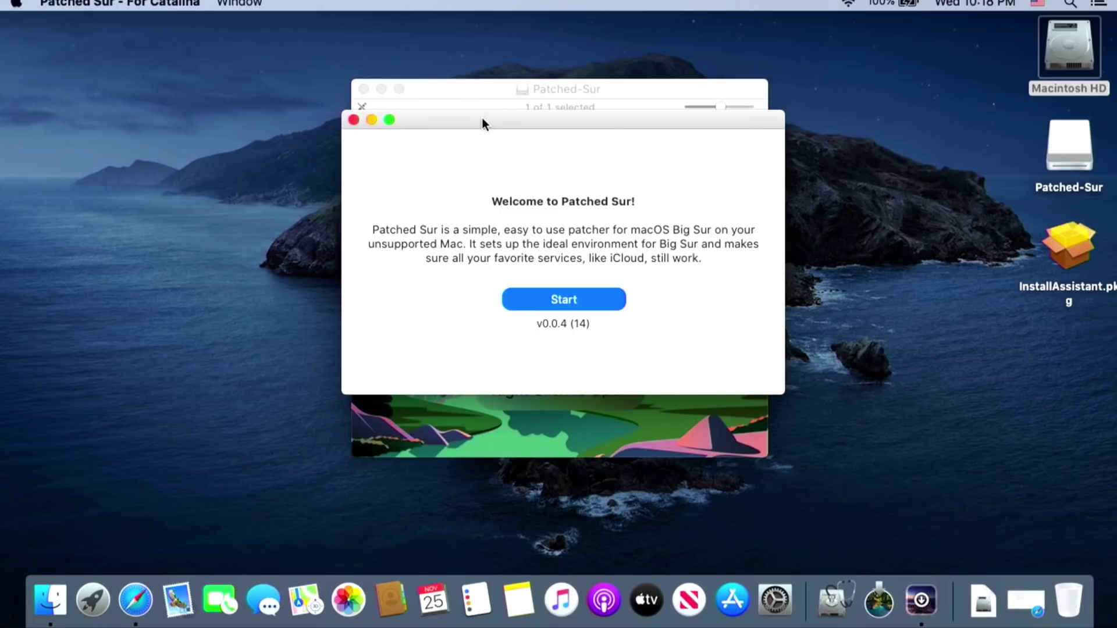
left_click(584, 303)
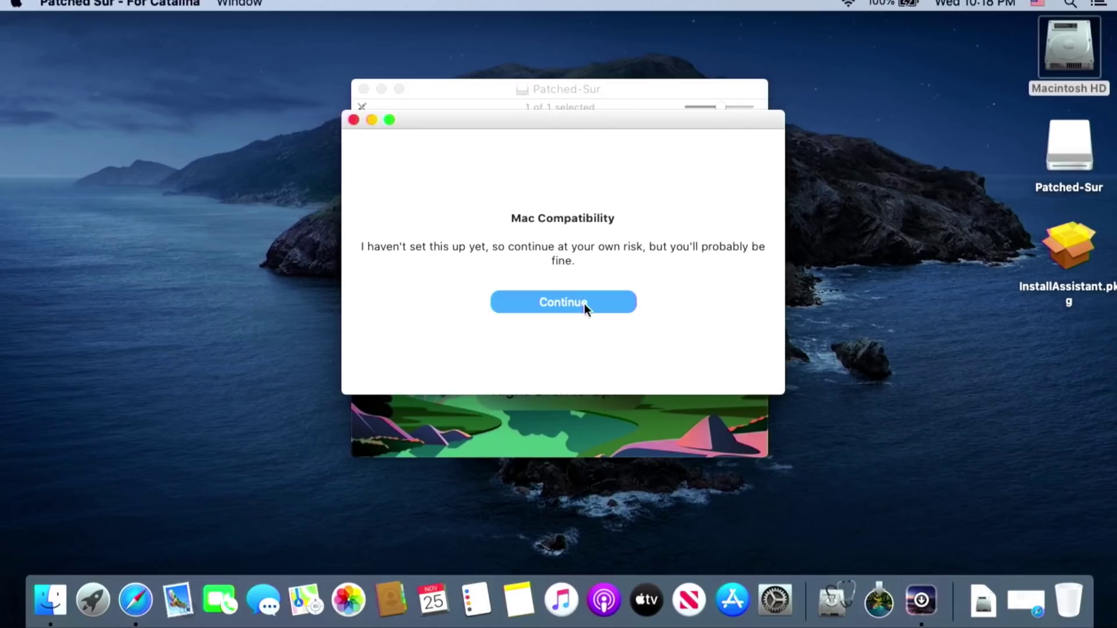
Continue past the compatibility warning, choose the Release update track, and continue
left_click(584, 304)
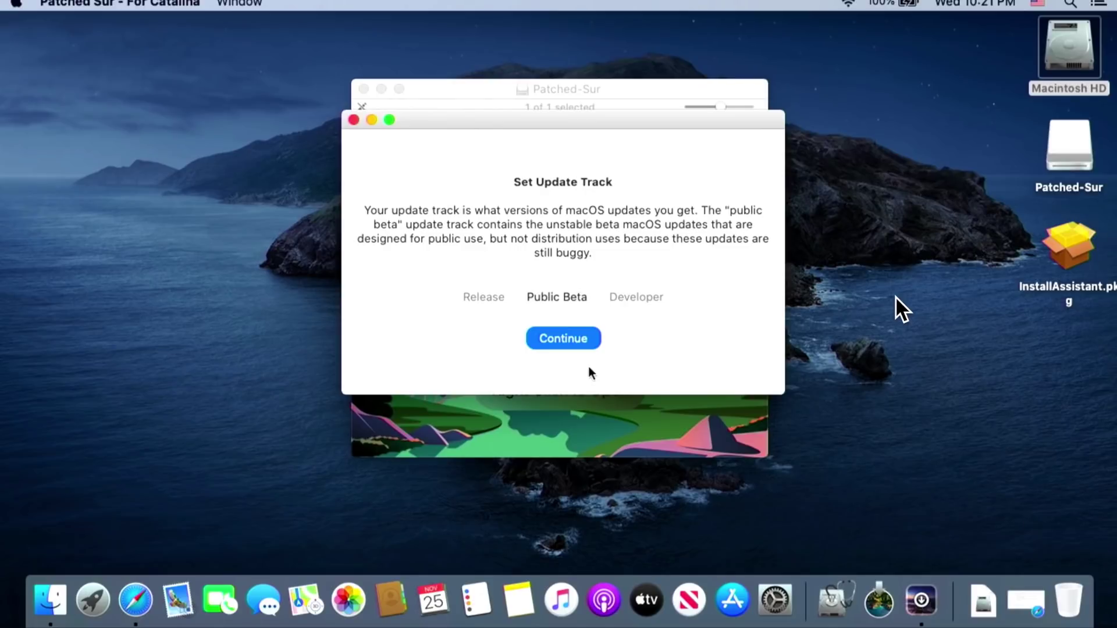
left_click(484, 297)
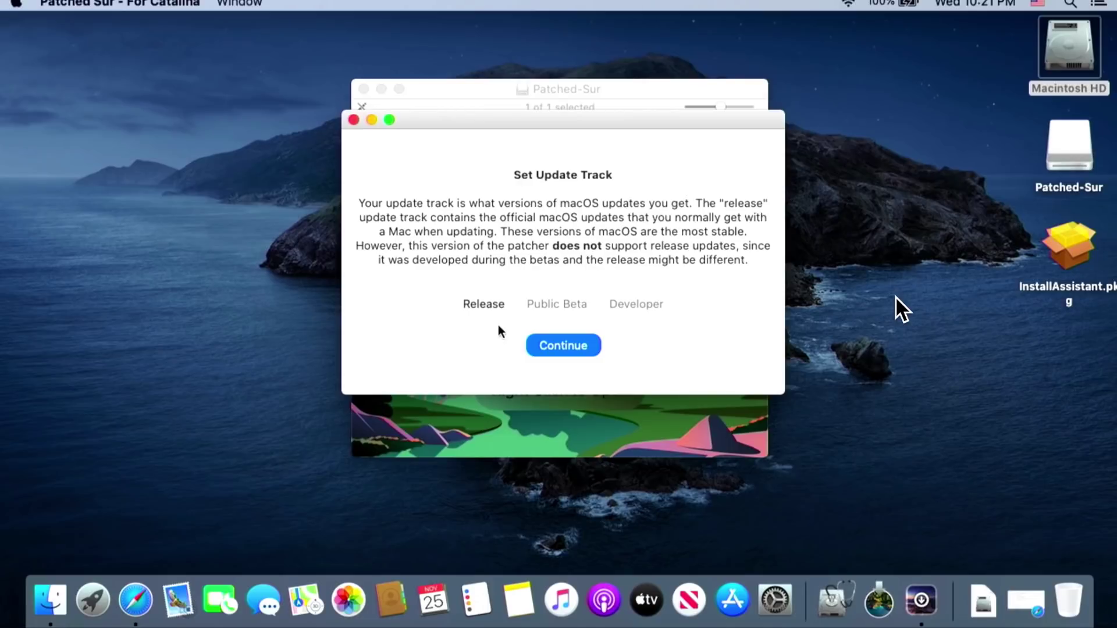
left_click(570, 347)
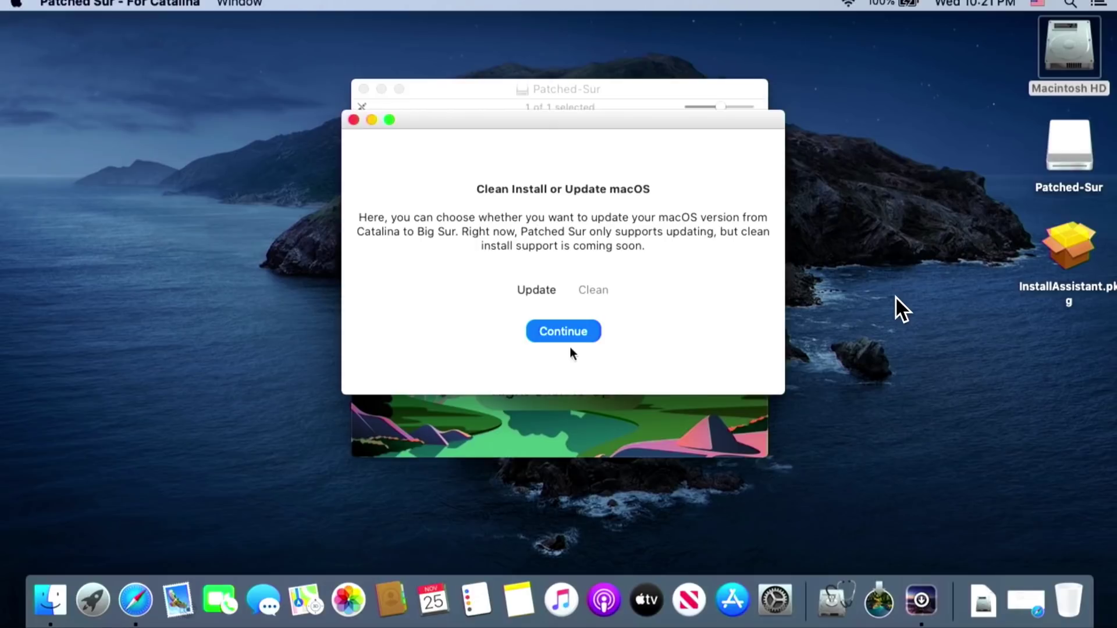
Continue with Update from Catalina so the Set Vars tool and kext patches download
left_click(575, 330)
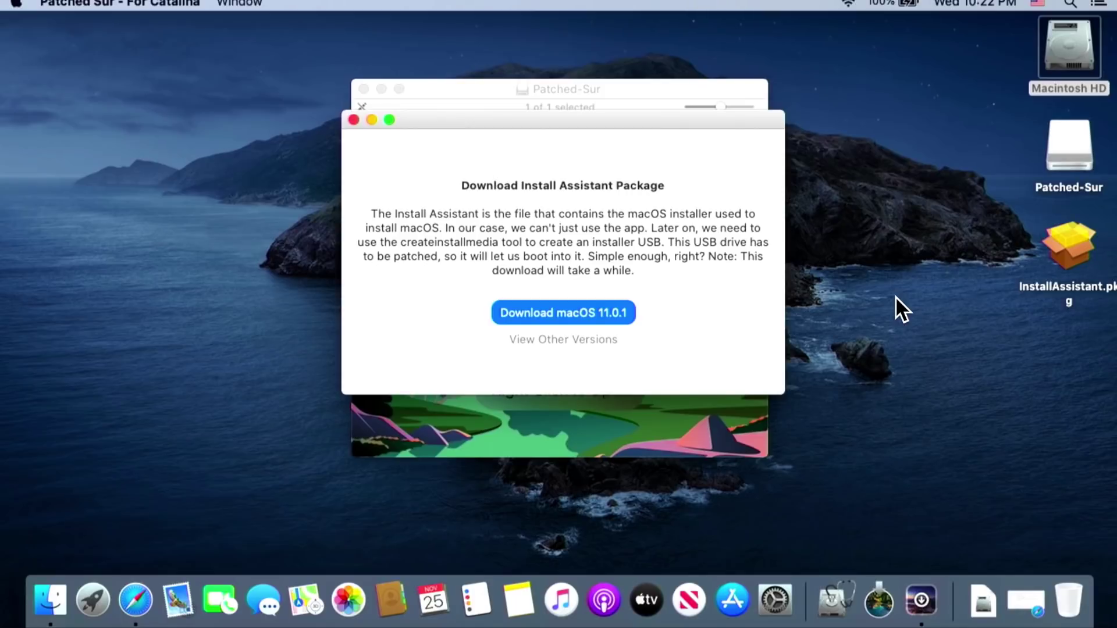
Select InstallAssistant.pkg on the desktop, then open View Other Versions and Find an Installer
left_click(1073, 247)
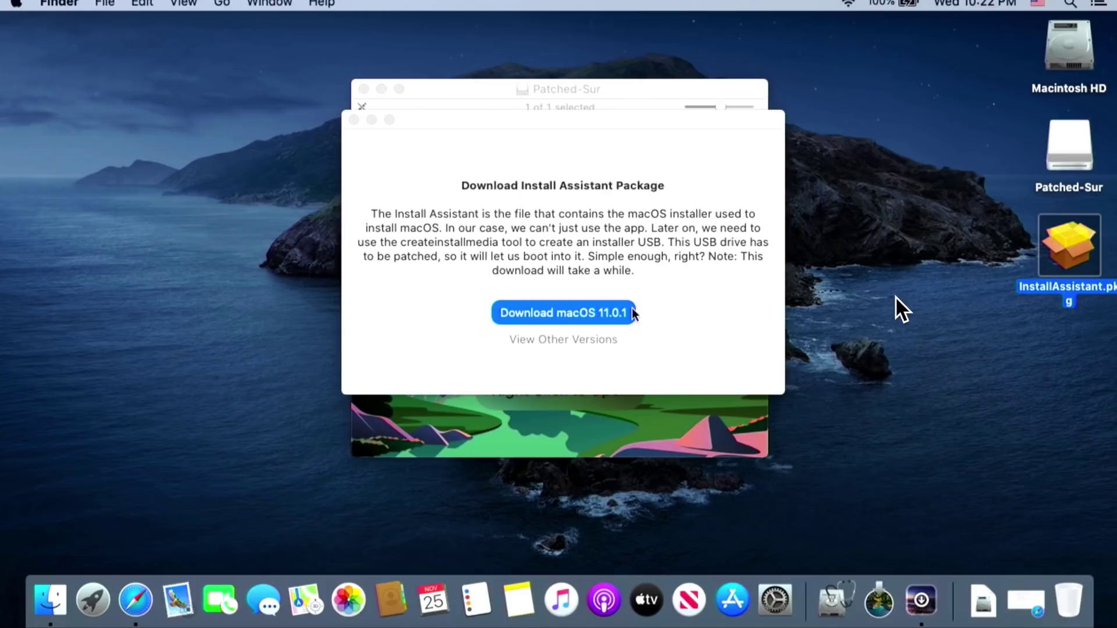
left_click(596, 338)
left_click(453, 150)
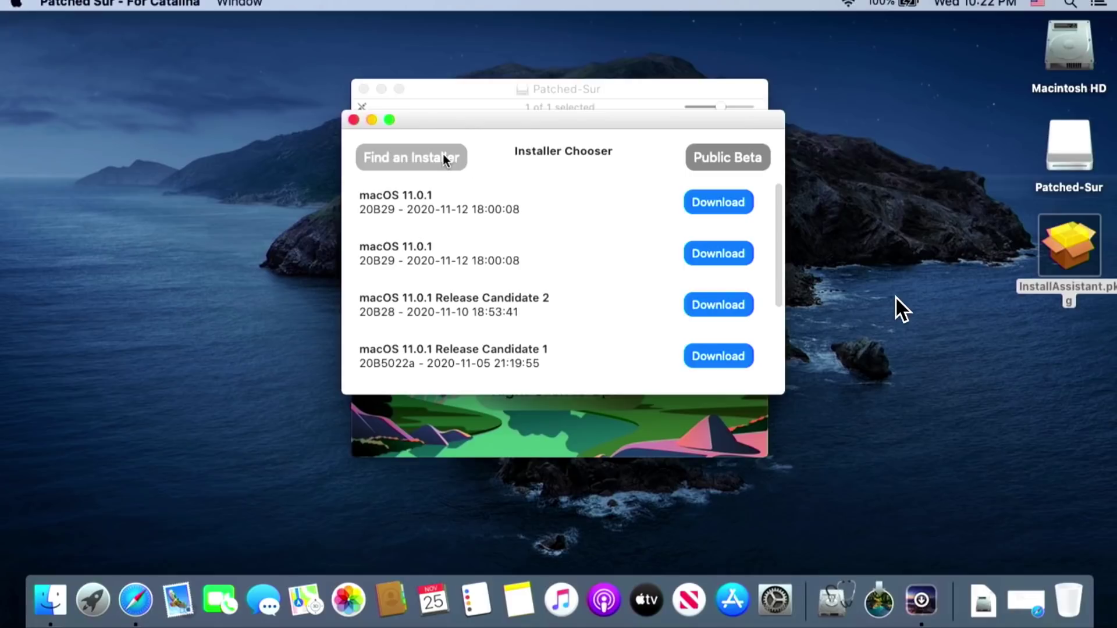
left_click(443, 156)
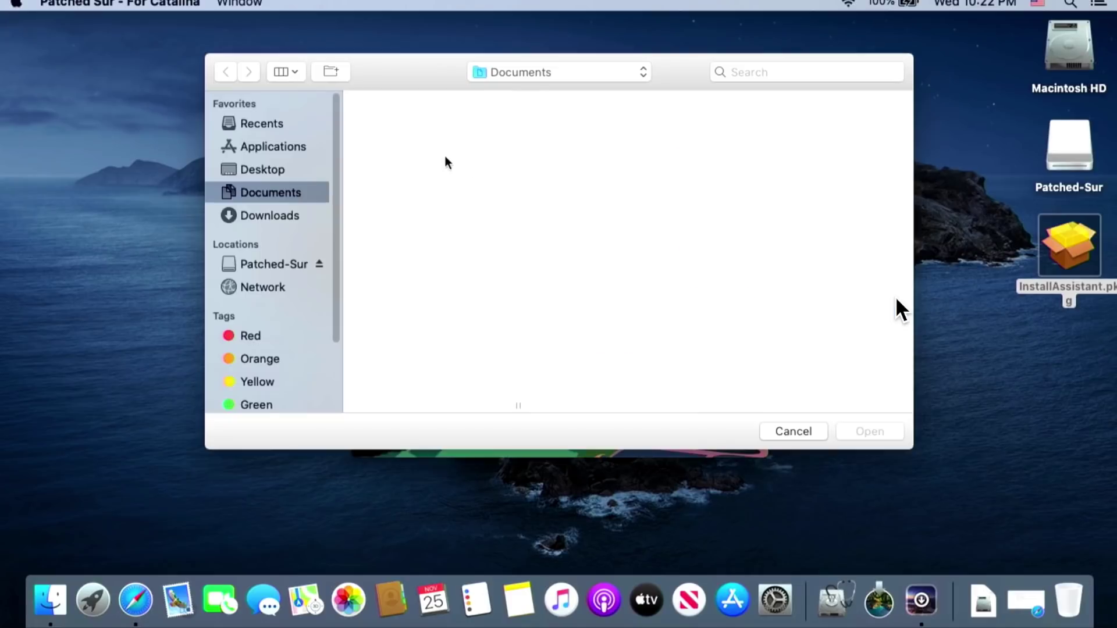
Pick InstallAssistant.pkg from the Desktop as the pre-downloaded installer package
left_click(249, 170)
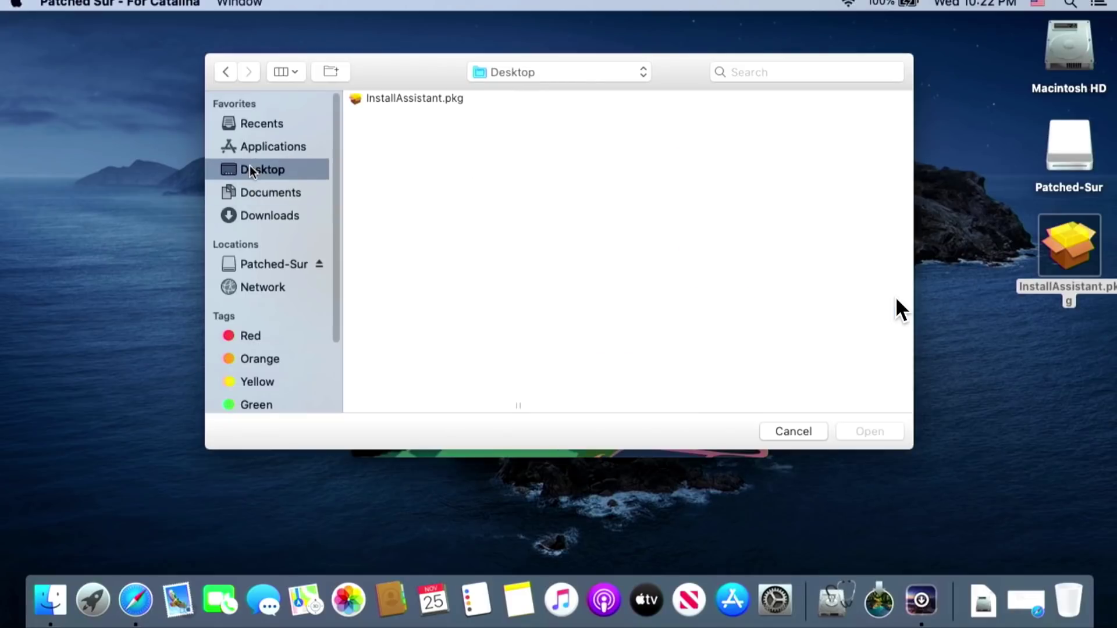
left_click(417, 98)
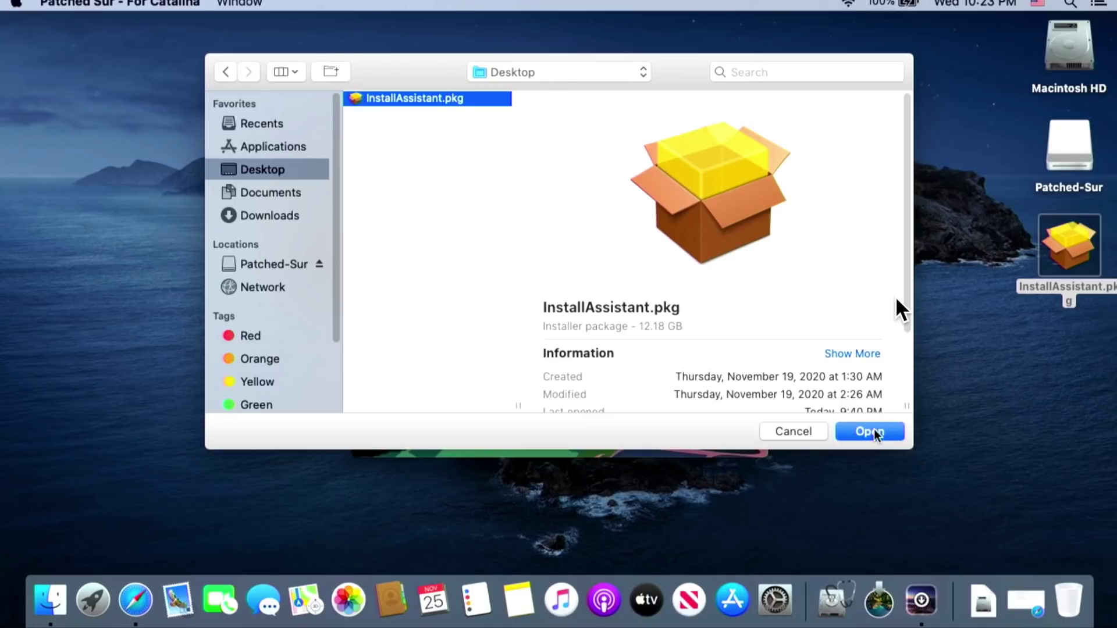
left_click(877, 434)
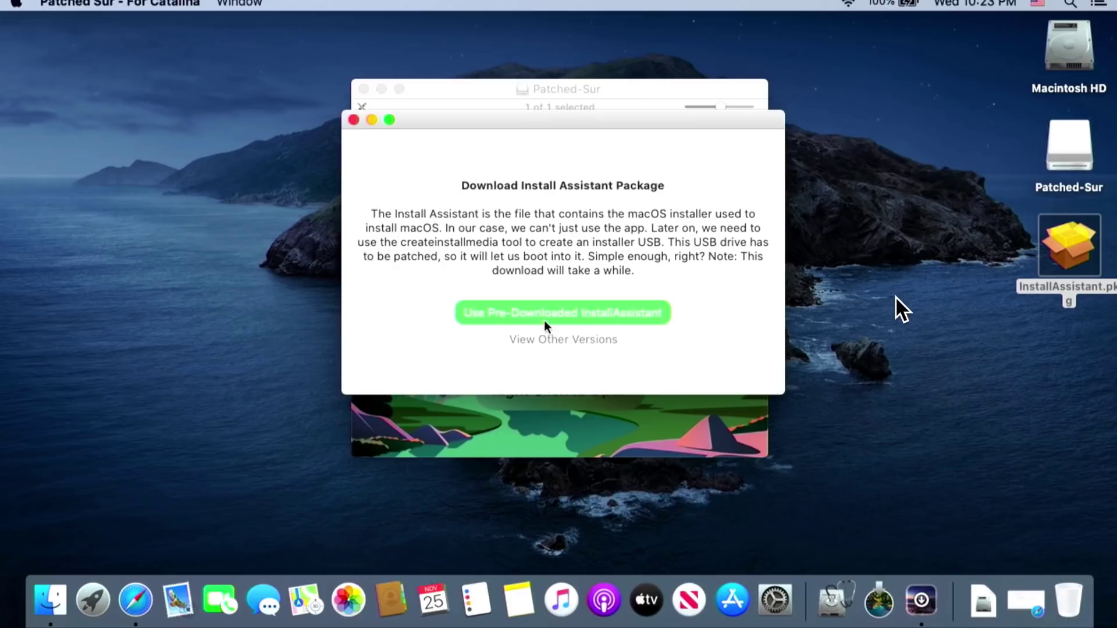
Use the pre-downloaded InstallAssistant and authorise with the admin account password
left_click(543, 318)
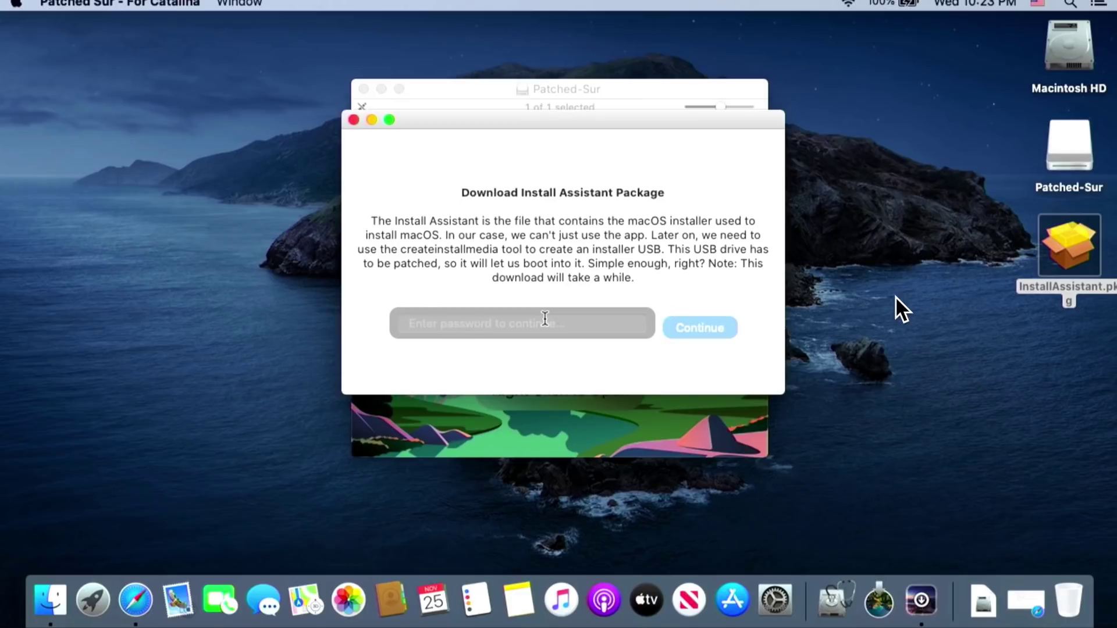
left_click(546, 324)
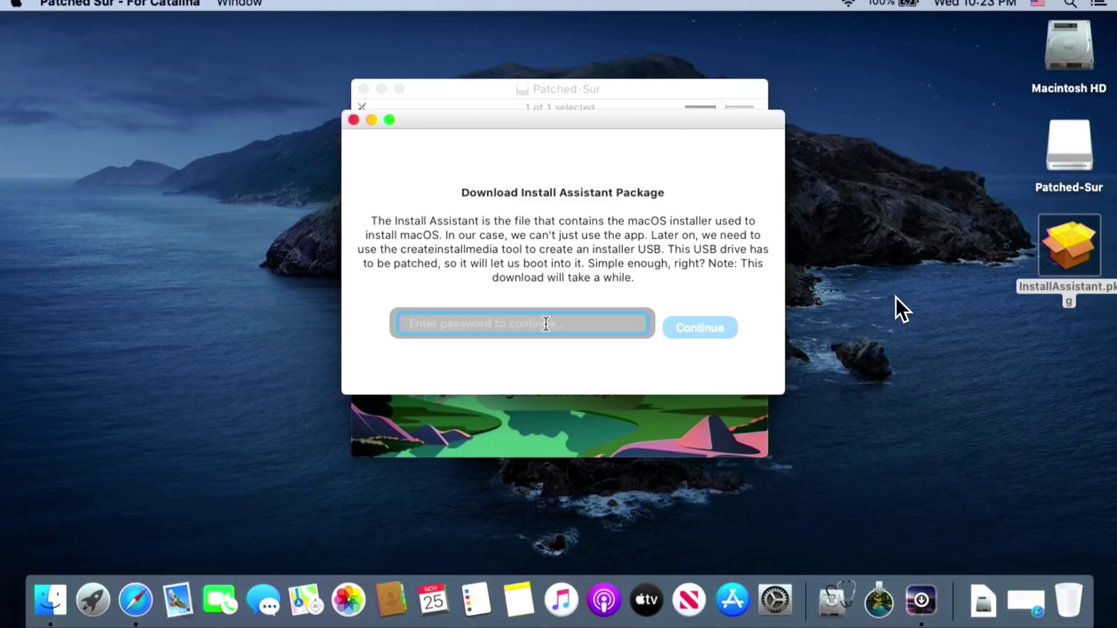
type("****")
left_click(716, 331)
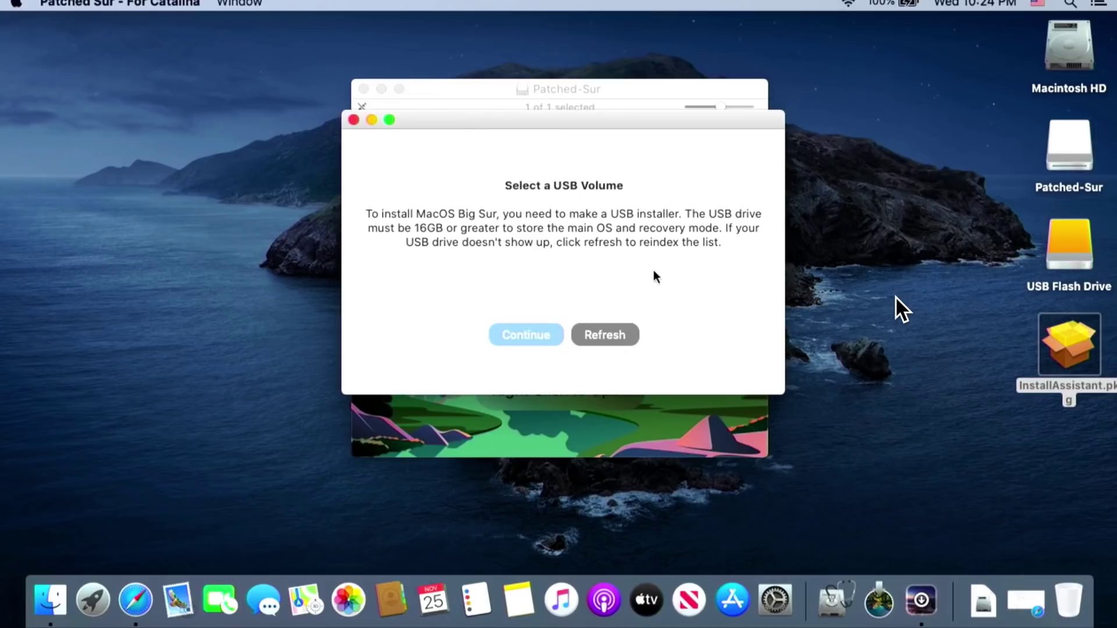
Refresh the drive list and choose USB Flash Drive as the installer target
left_click(618, 329)
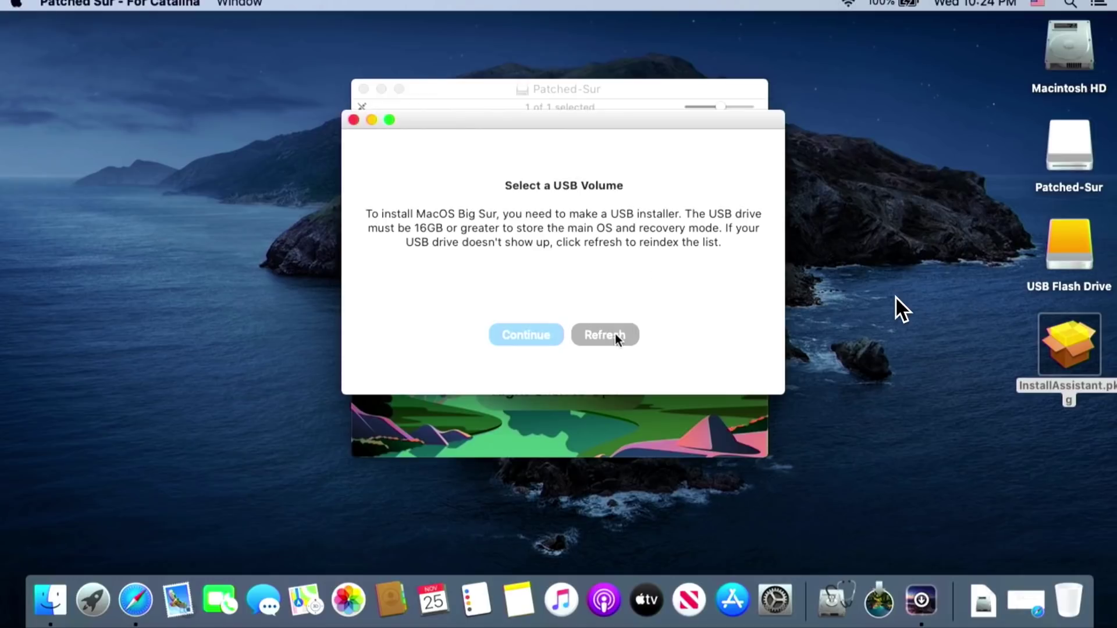
mouse_move(743, 315)
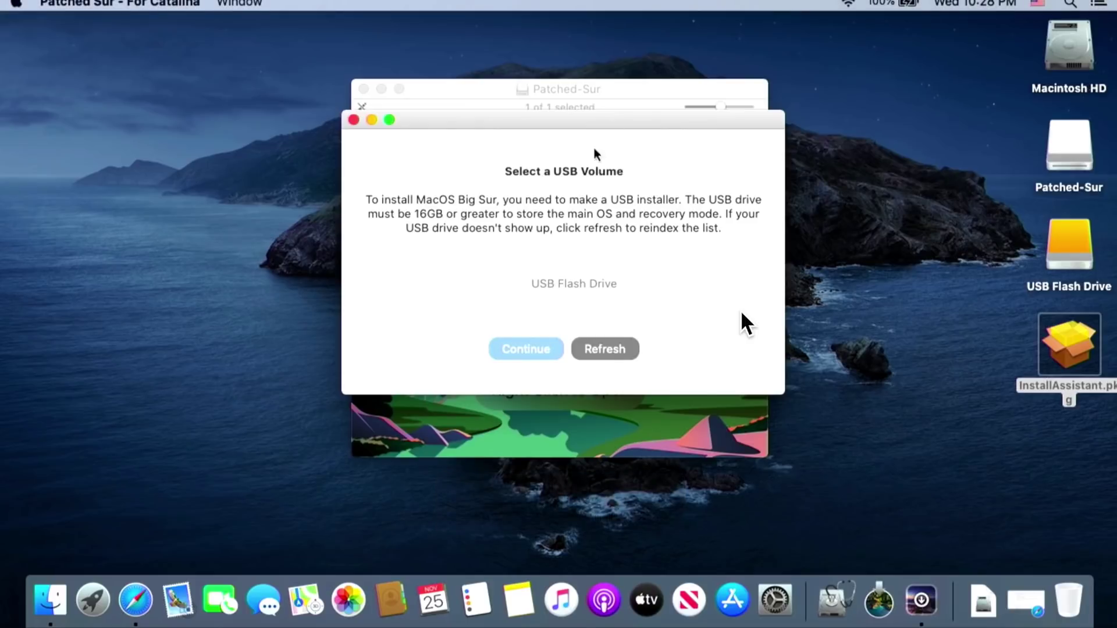
left_click(572, 285)
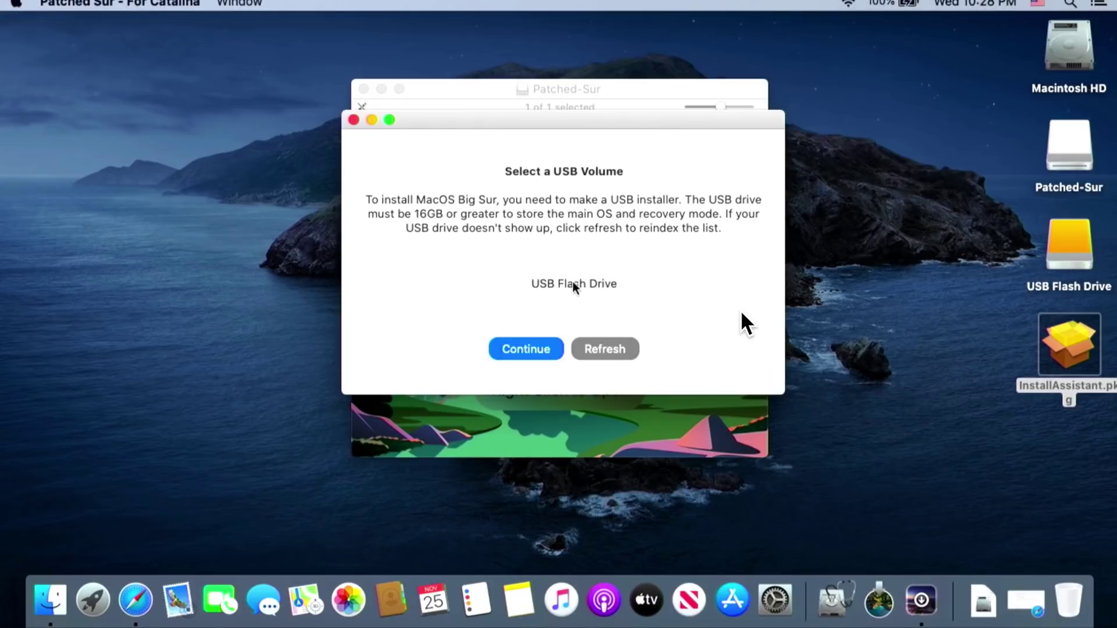
left_click(545, 350)
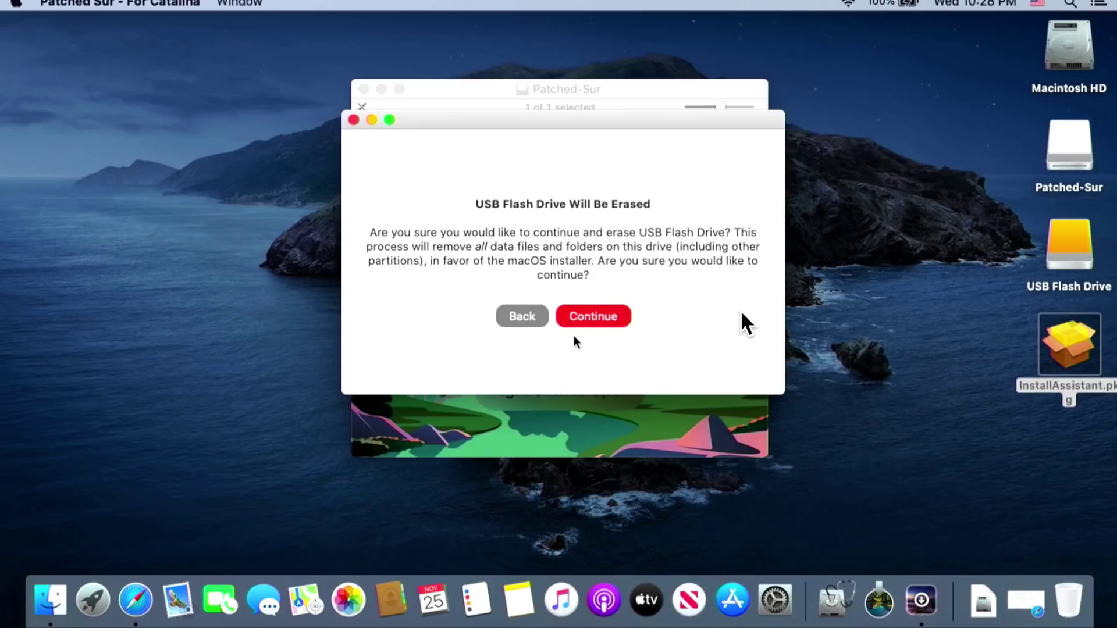
Confirm erasing USB Flash Drive and decline using it for Time Machine backups
left_click(579, 317)
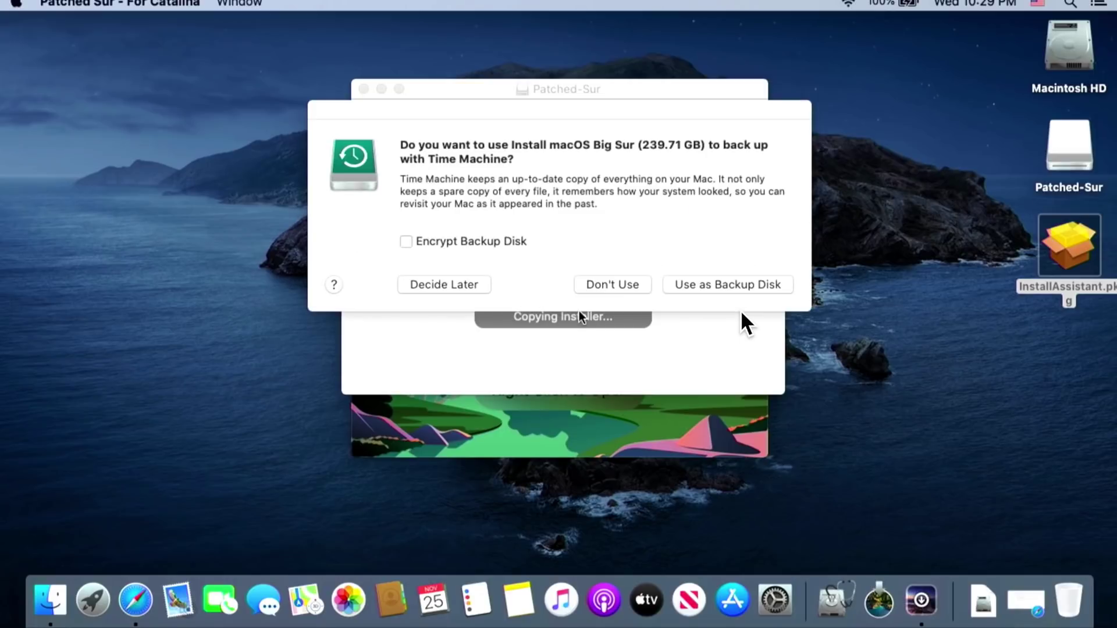
left_click(603, 285)
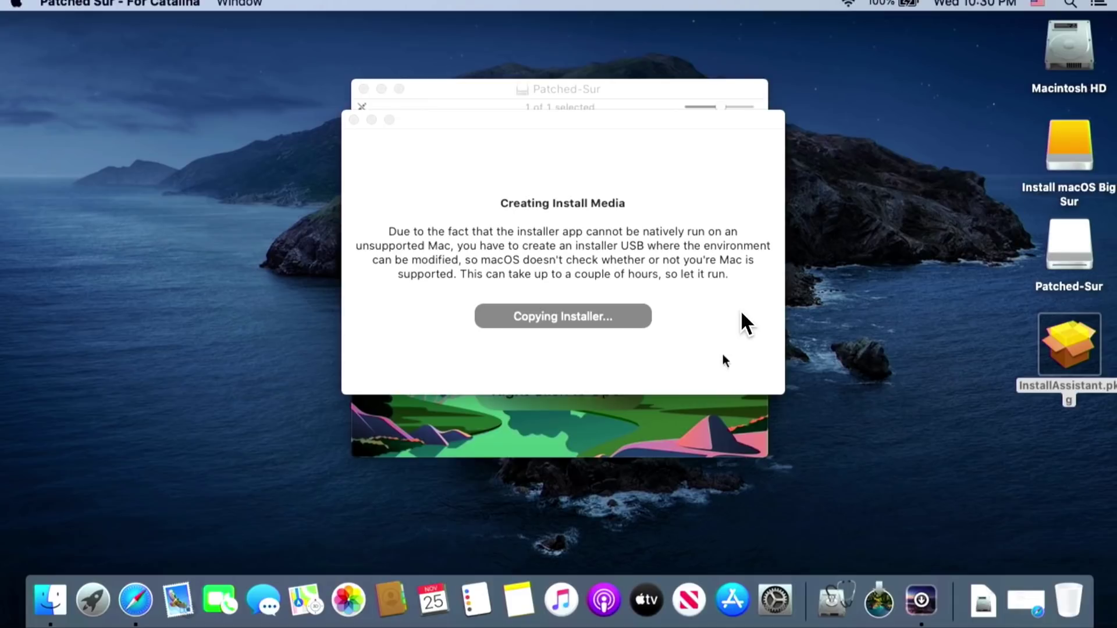
Watch disk activity in Activity Monitor's Disk tab, then bring Patched Sur back to front
left_click(791, 505)
key("super+space")
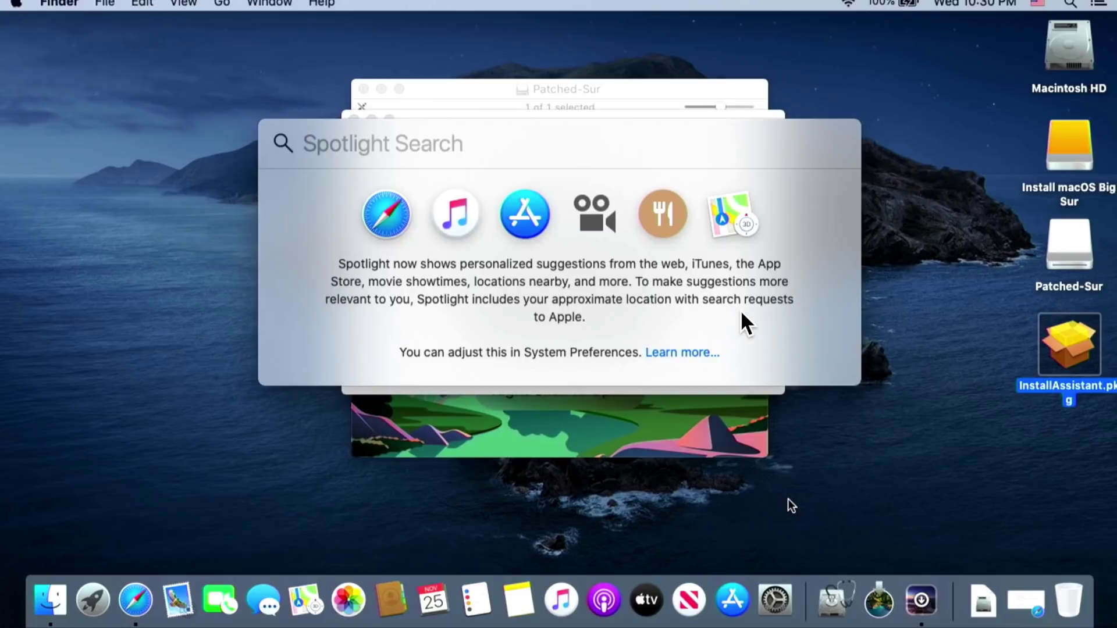
type("acti")
key("Return")
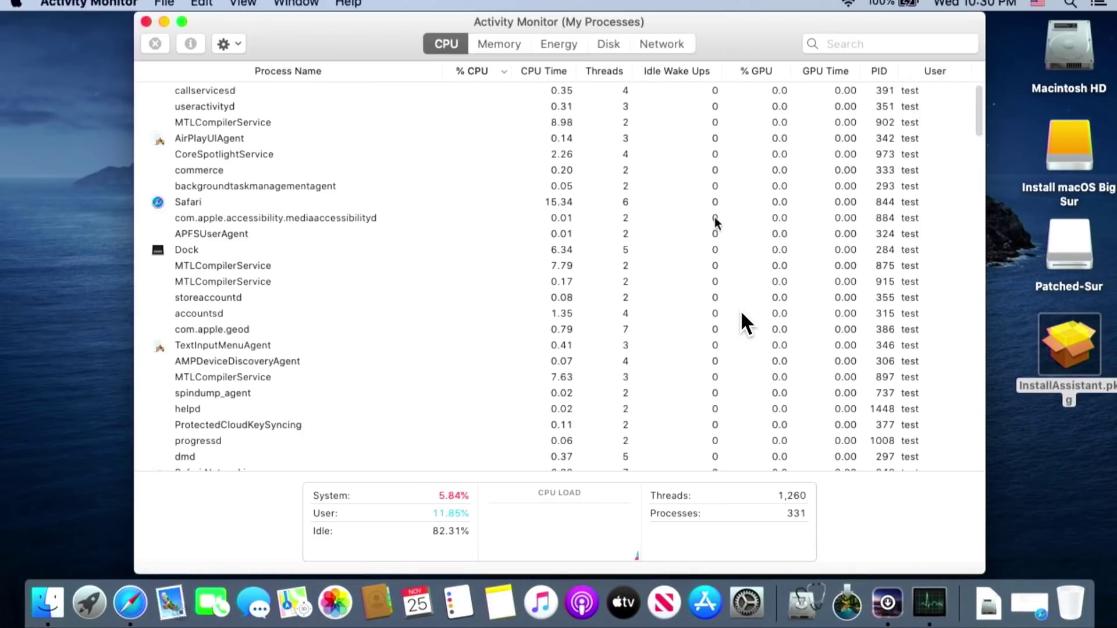
left_click(609, 44)
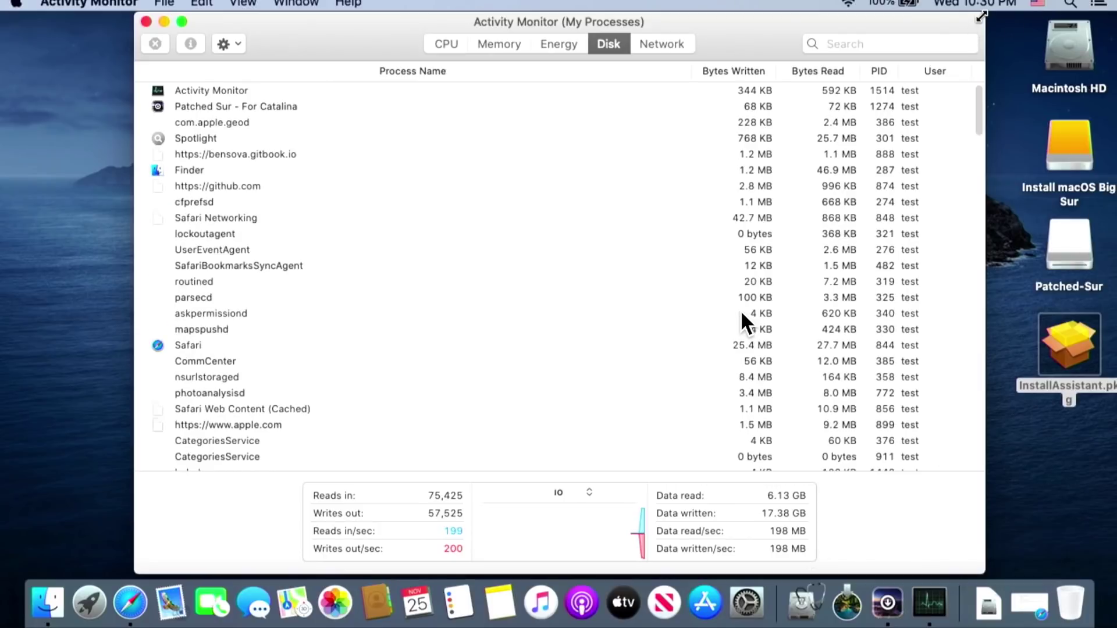
left_click_drag(975, 20, 576, 141)
left_click(588, 119)
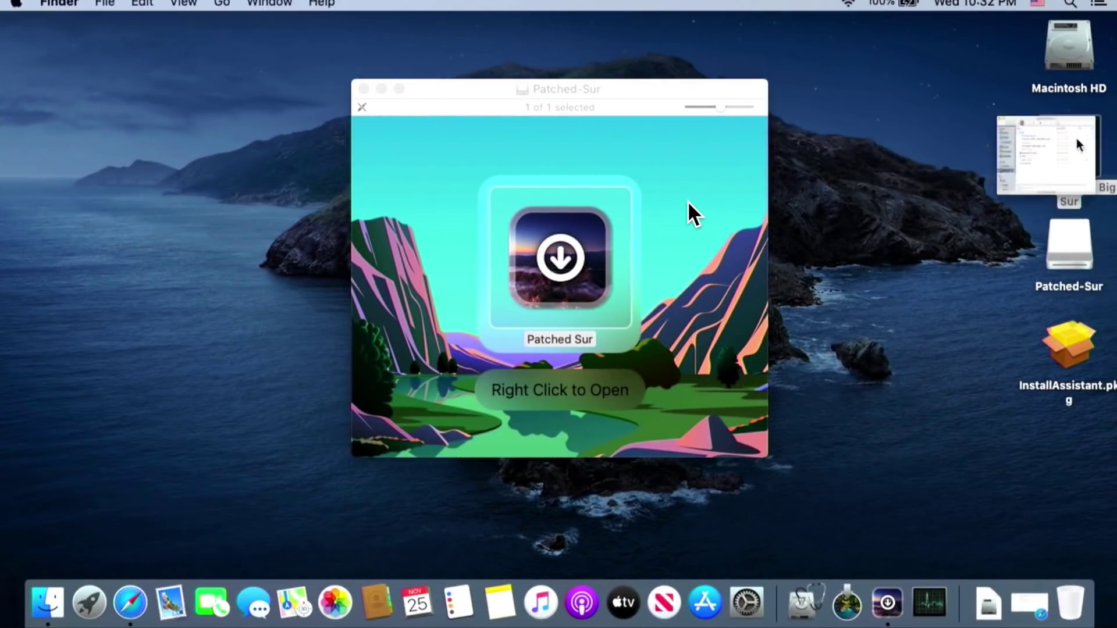
Open the Install macOS Big Sur volume, then close its Finder window
double_click(1076, 143)
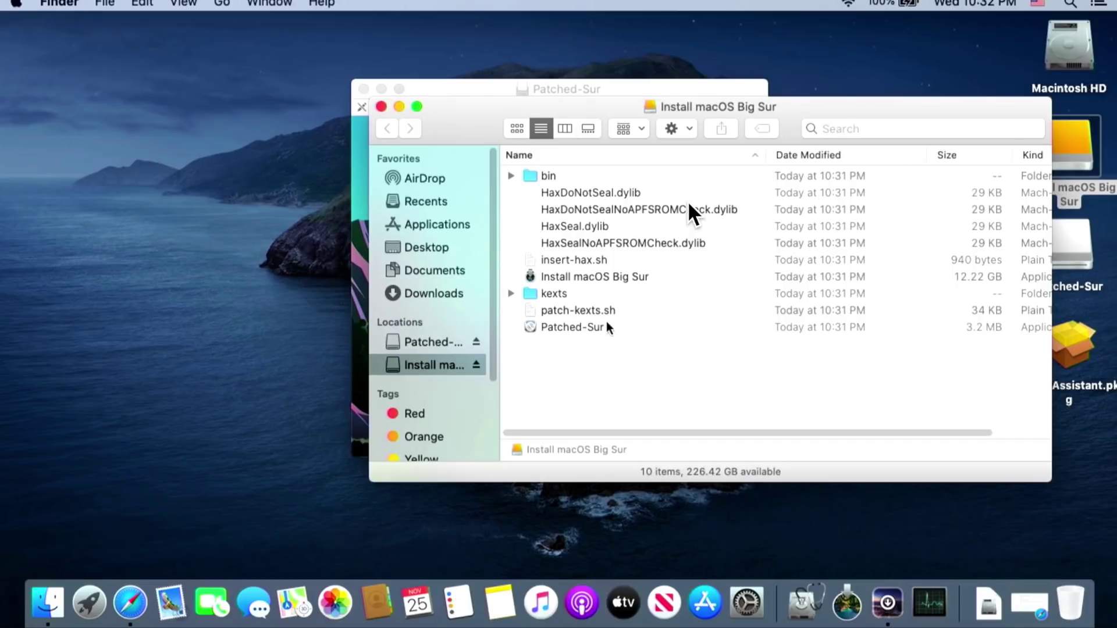
left_click(381, 106)
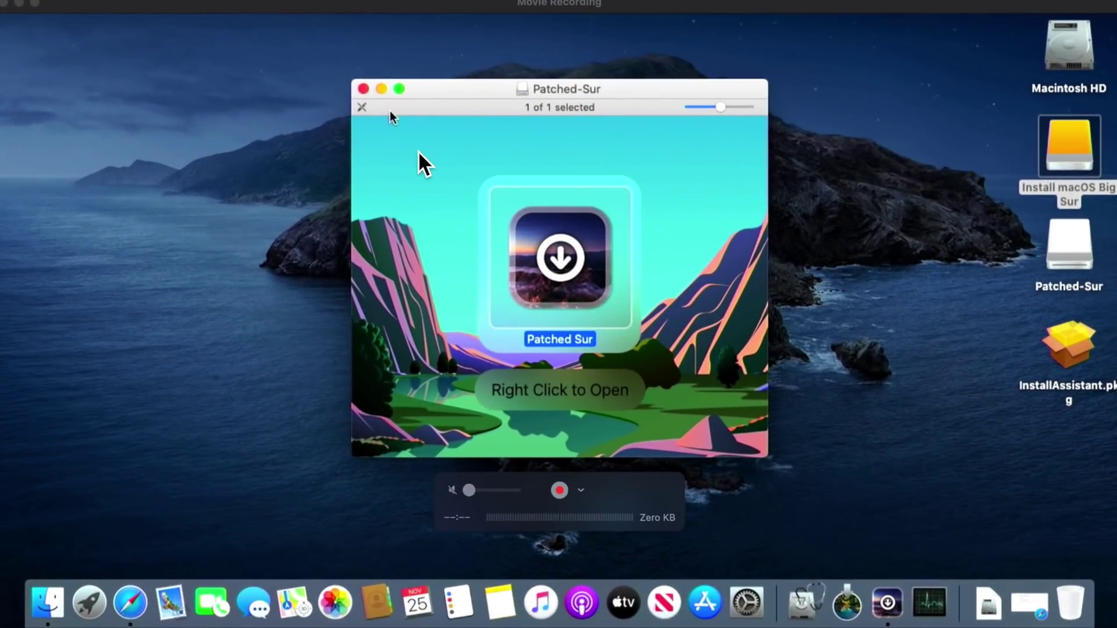
Restart the Mac from the Apple menu and confirm the restart
left_click(123, 138)
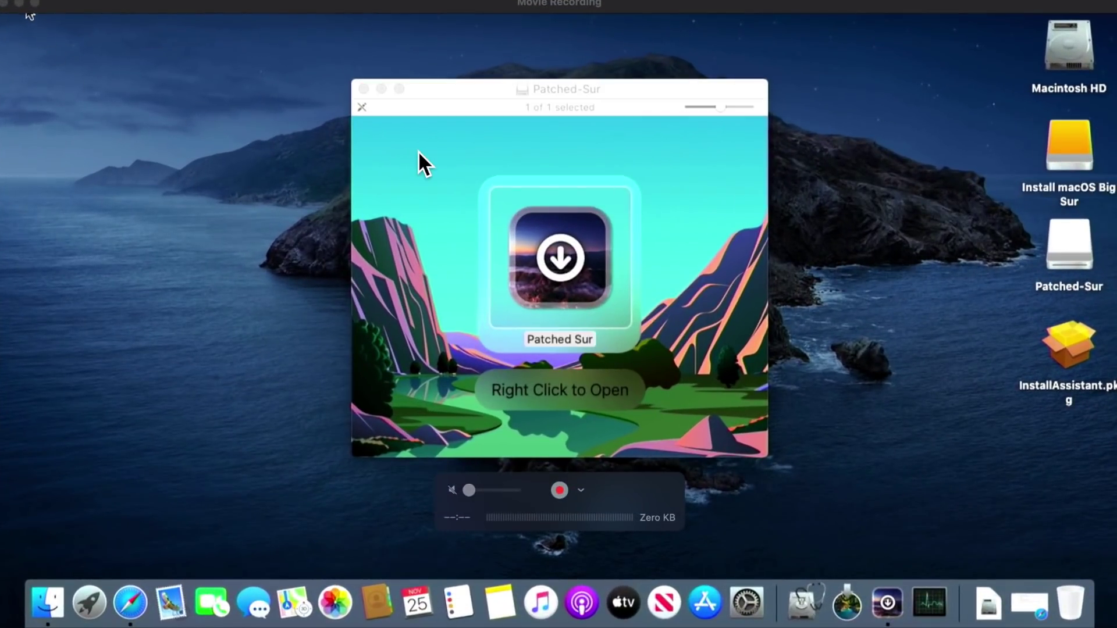
left_click(12, 4)
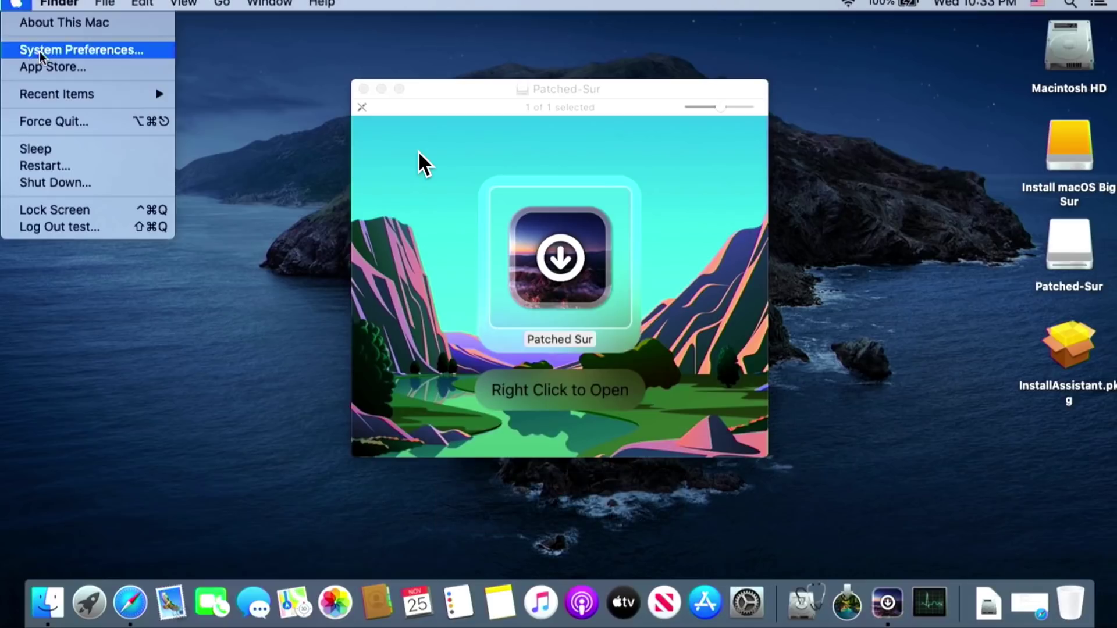
left_click(64, 167)
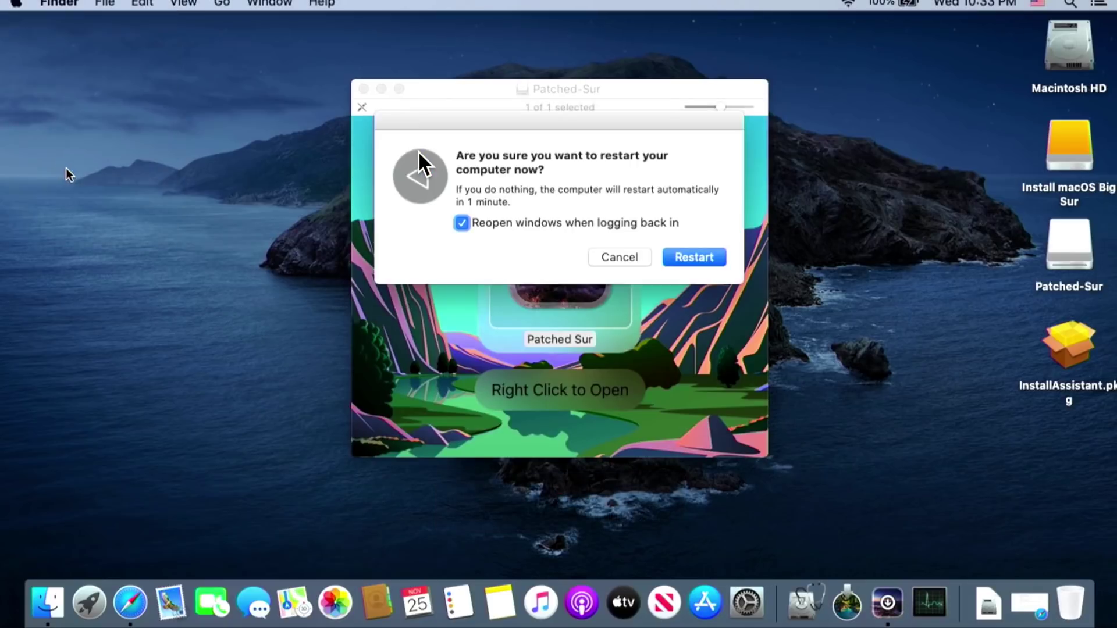
left_click(689, 258)
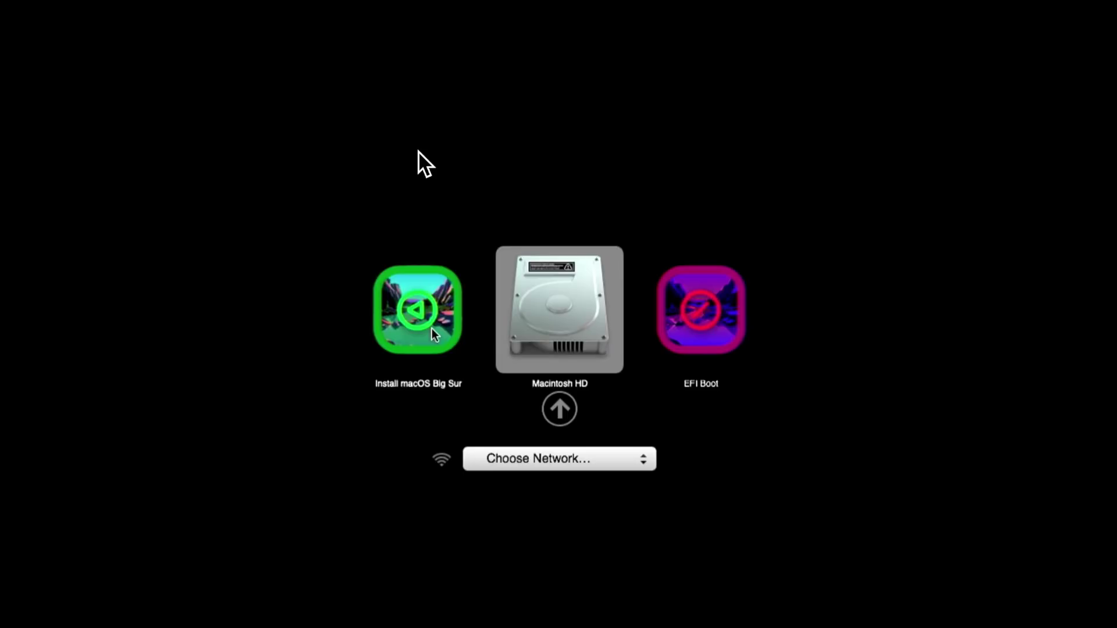
Select the Install macOS Big Sur icon in the boot picker and boot from it
left_click(436, 330)
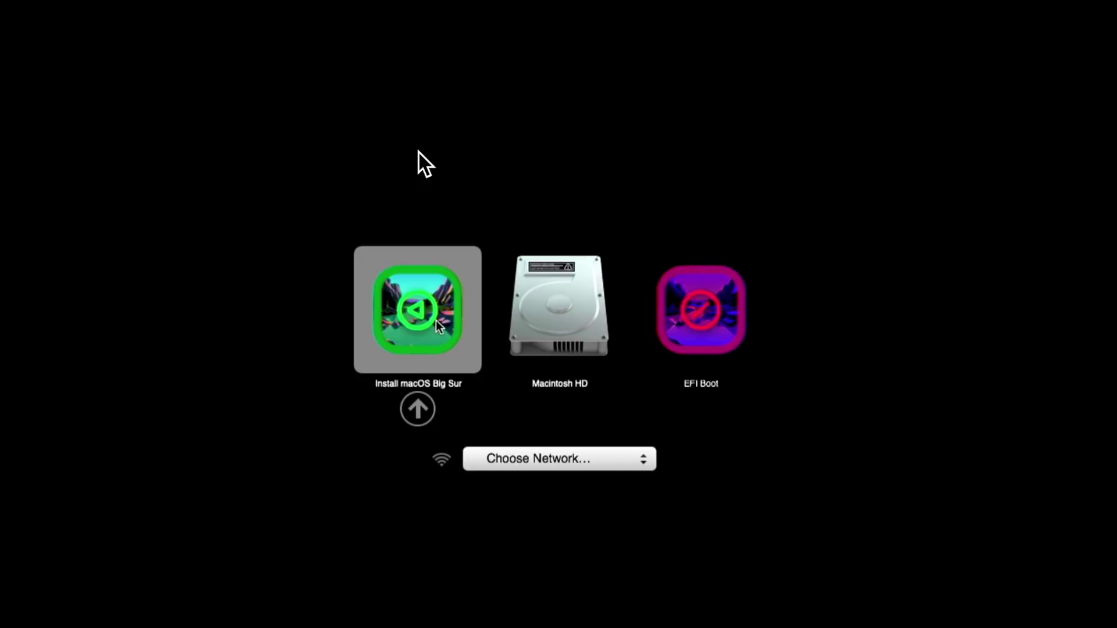
left_click(418, 409)
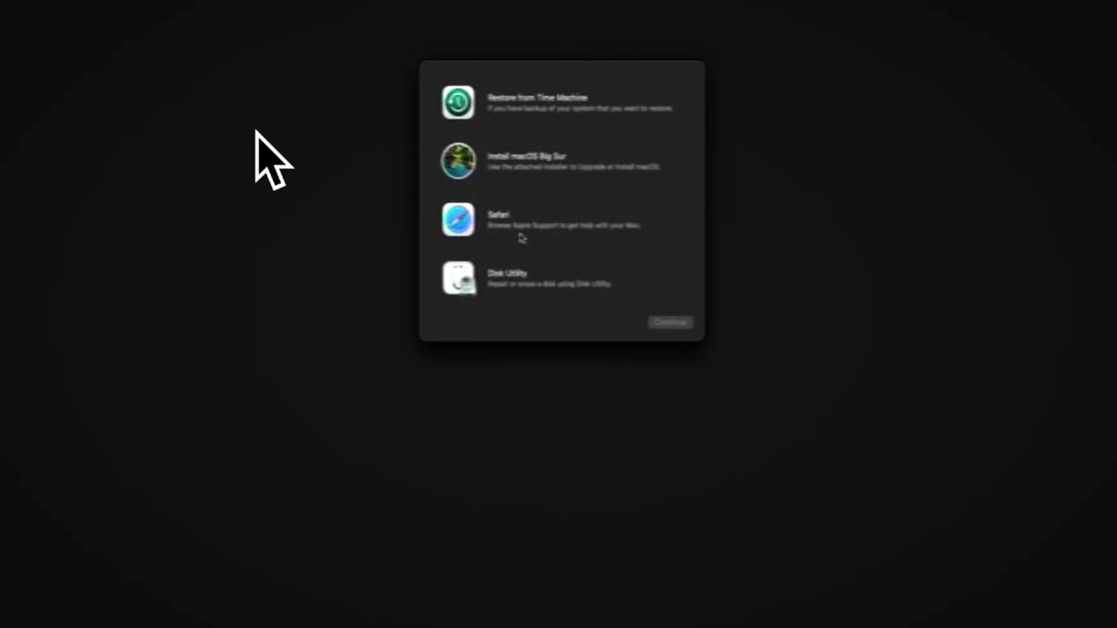
Run Install macOS Big Sur, accept the license, and install onto Macintosh HD
left_click(520, 174)
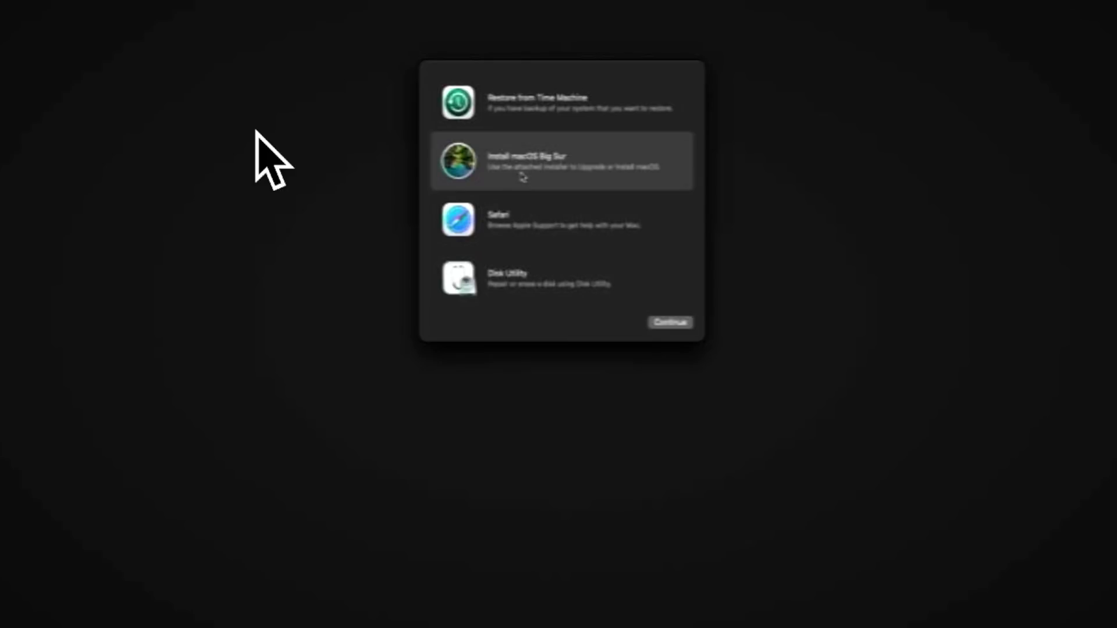
left_click(664, 322)
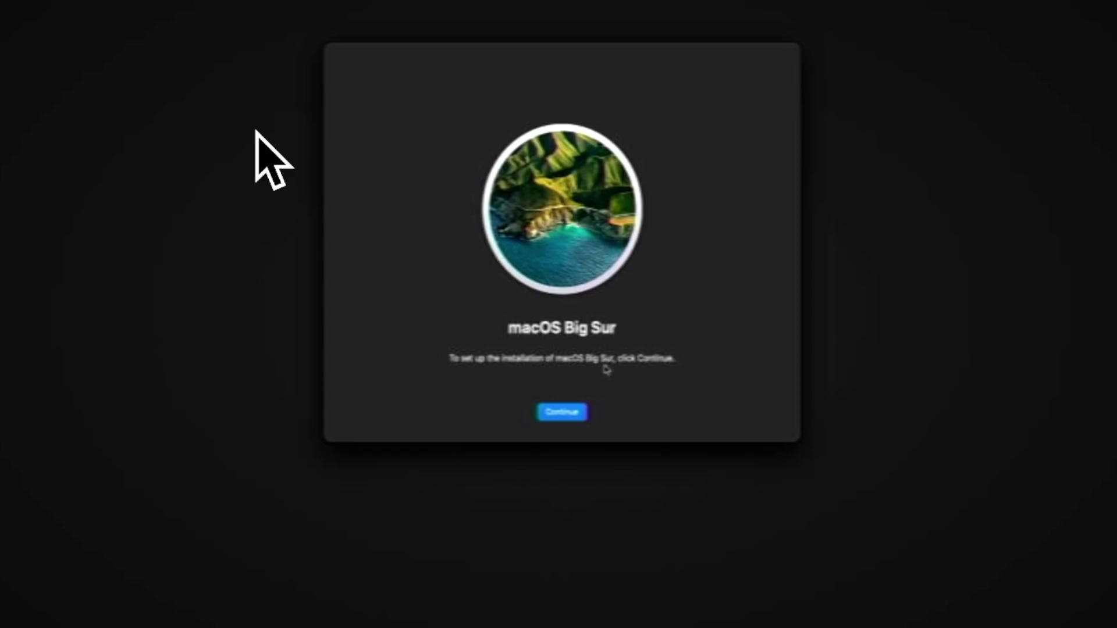
left_click(568, 414)
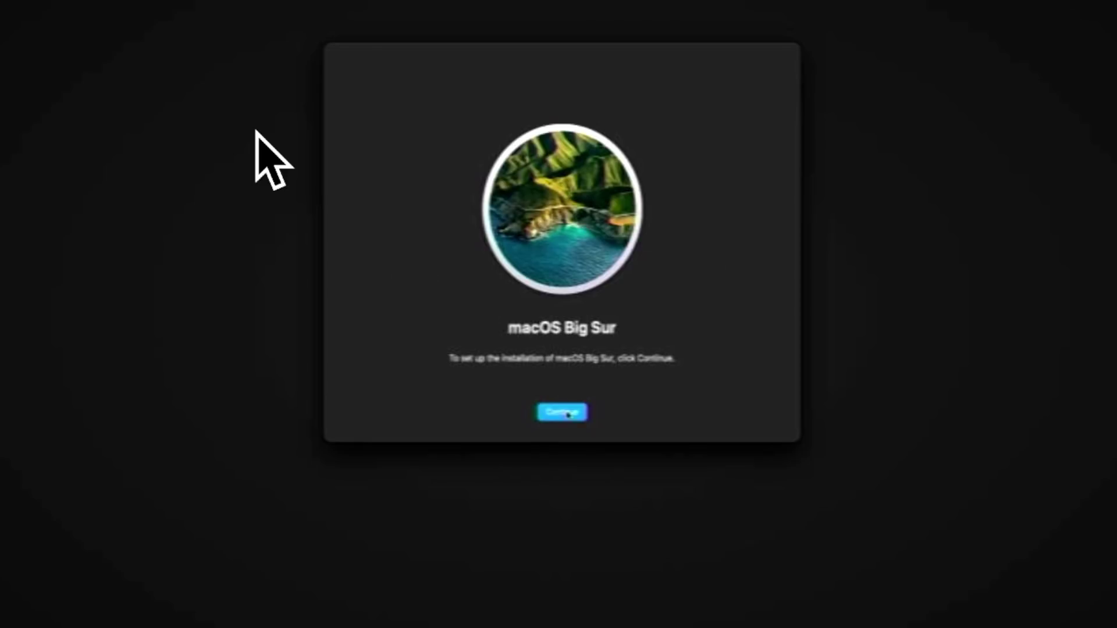
left_click(580, 414)
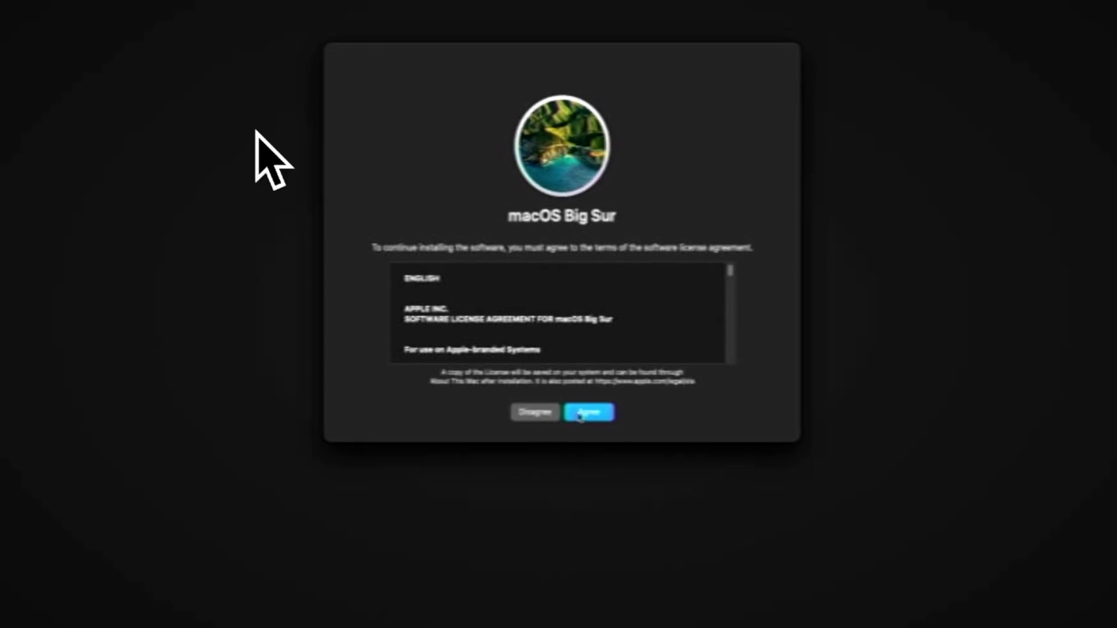
left_click(591, 293)
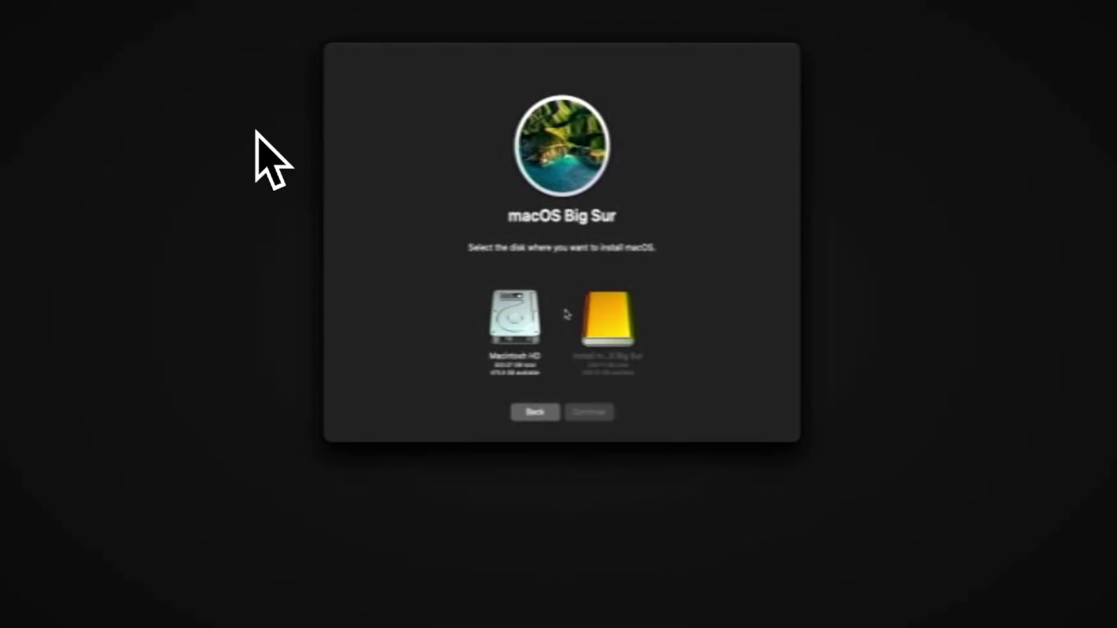
left_click(537, 317)
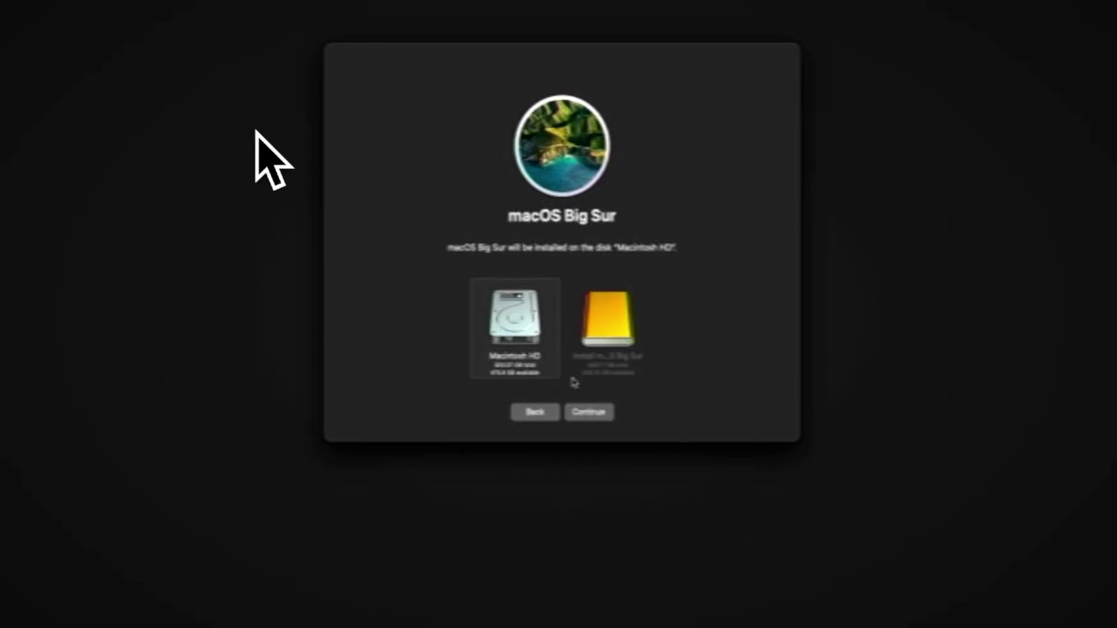
left_click(580, 412)
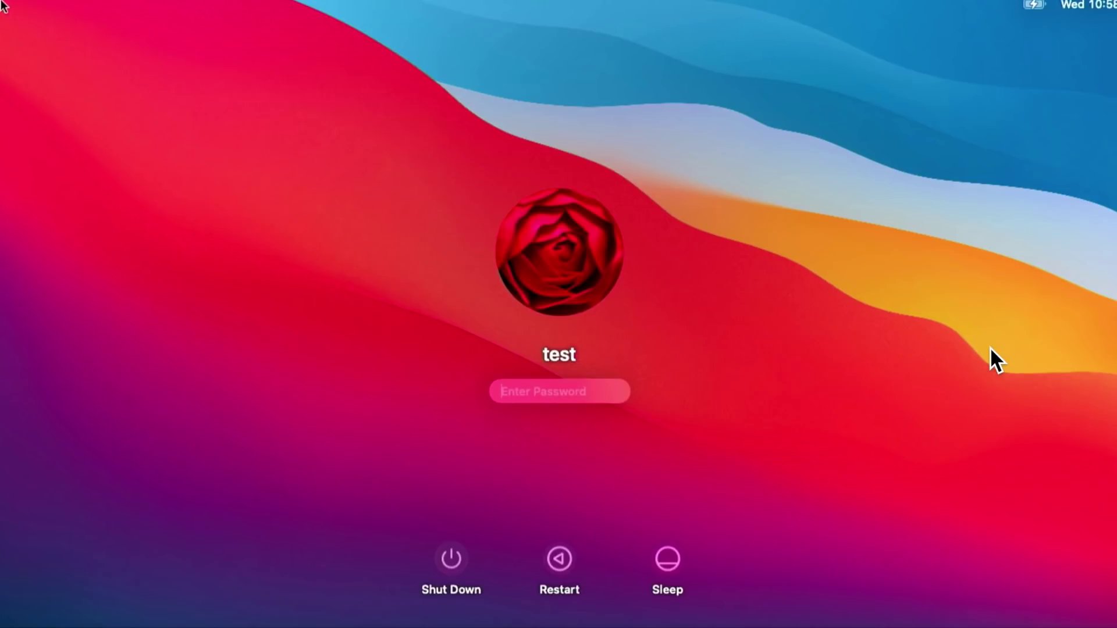
Enter the account password at the Big Sur login screen and submit it
type("1")
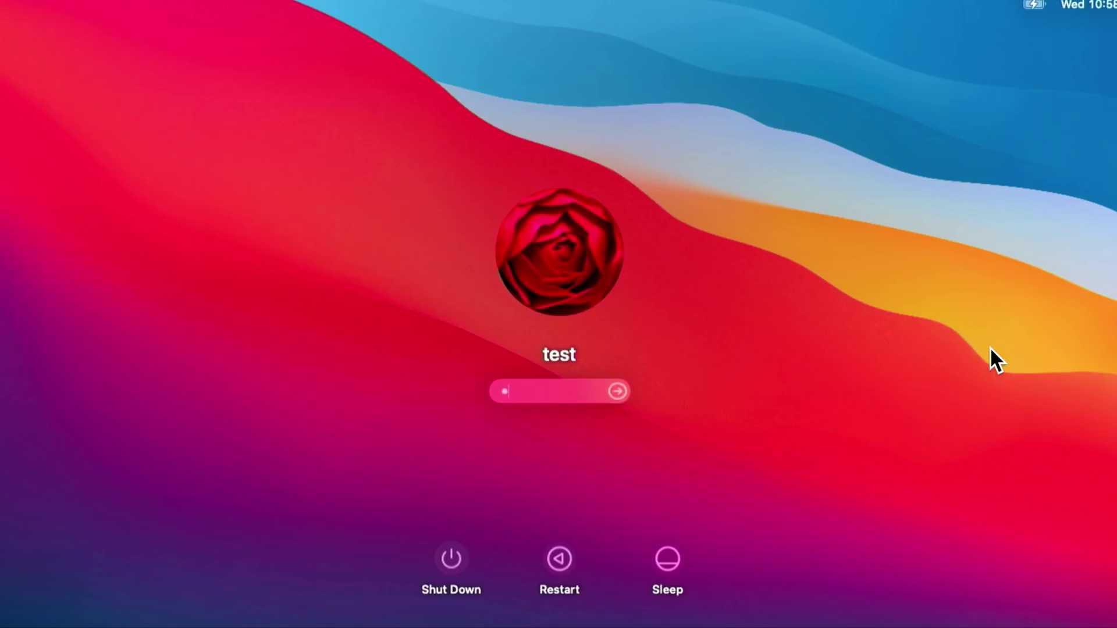
key("Return")
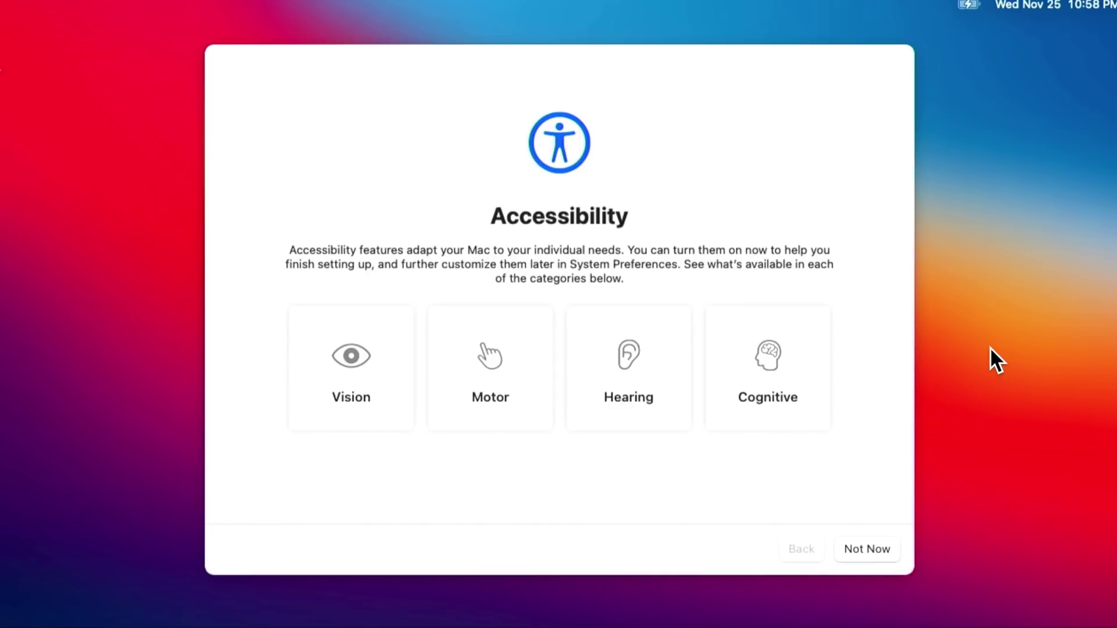
Skip Accessibility, disable Ask Siri, and complete the Setup Assistant to reach the desktop
left_click(867, 549)
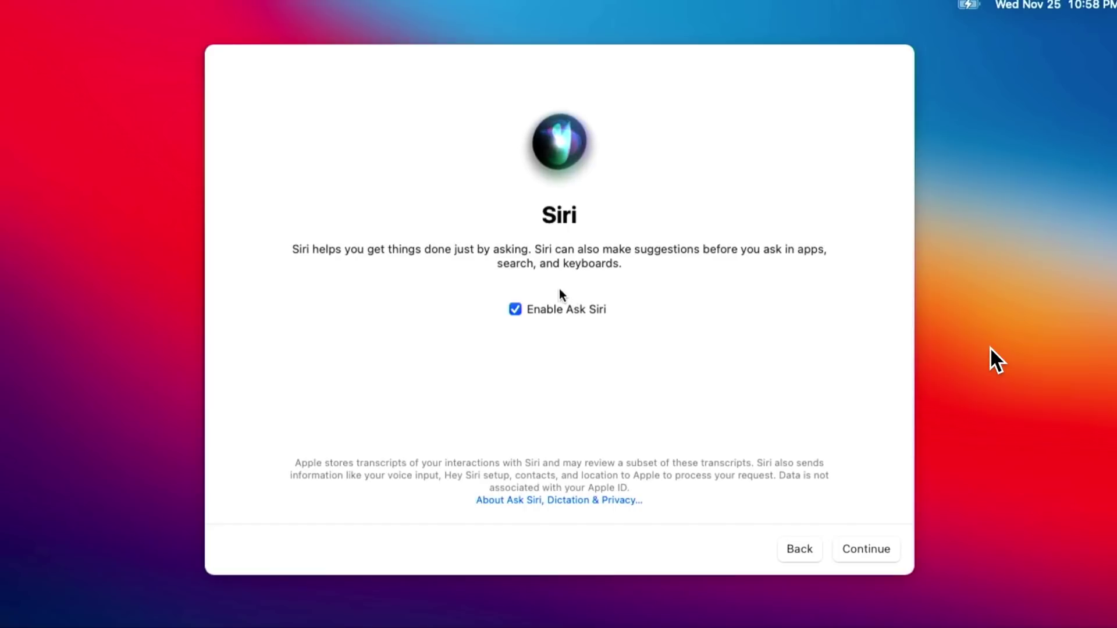
left_click(567, 311)
key("Return")
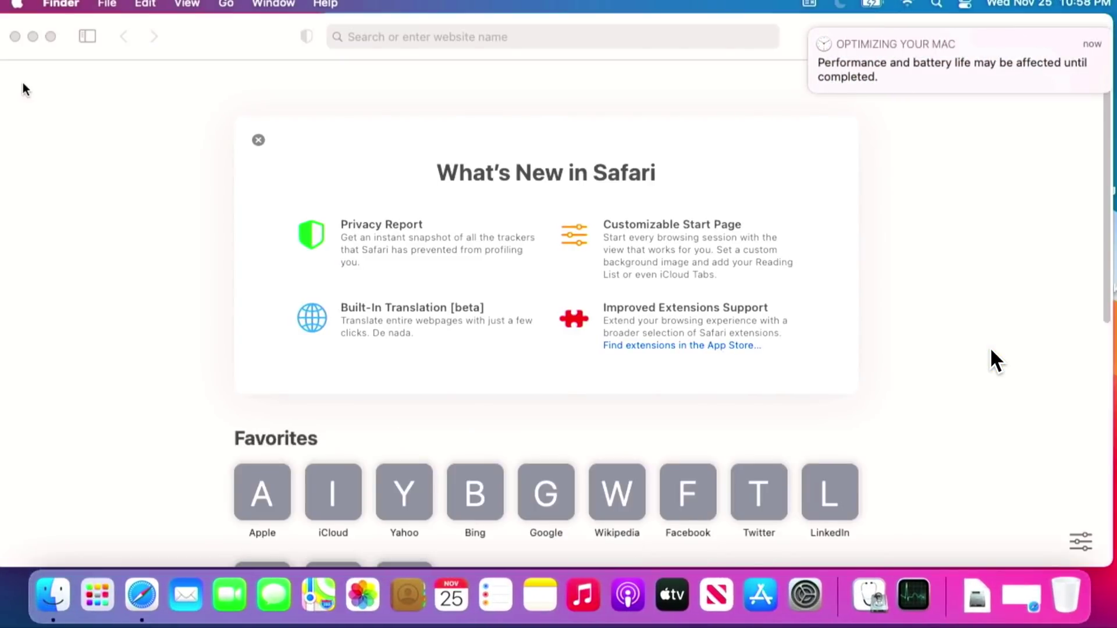
Minimize Safari, dismiss the optimizing-your-Mac notification, and verify in the menu bar that Wi-Fi is on
left_click(32, 36)
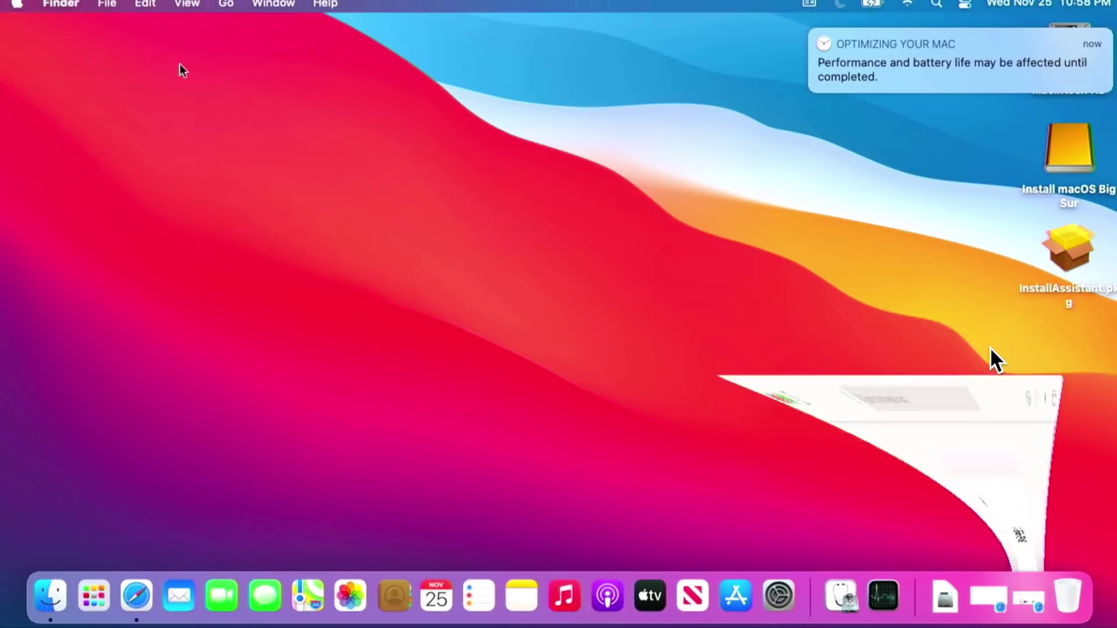
mouse_move(813, 42)
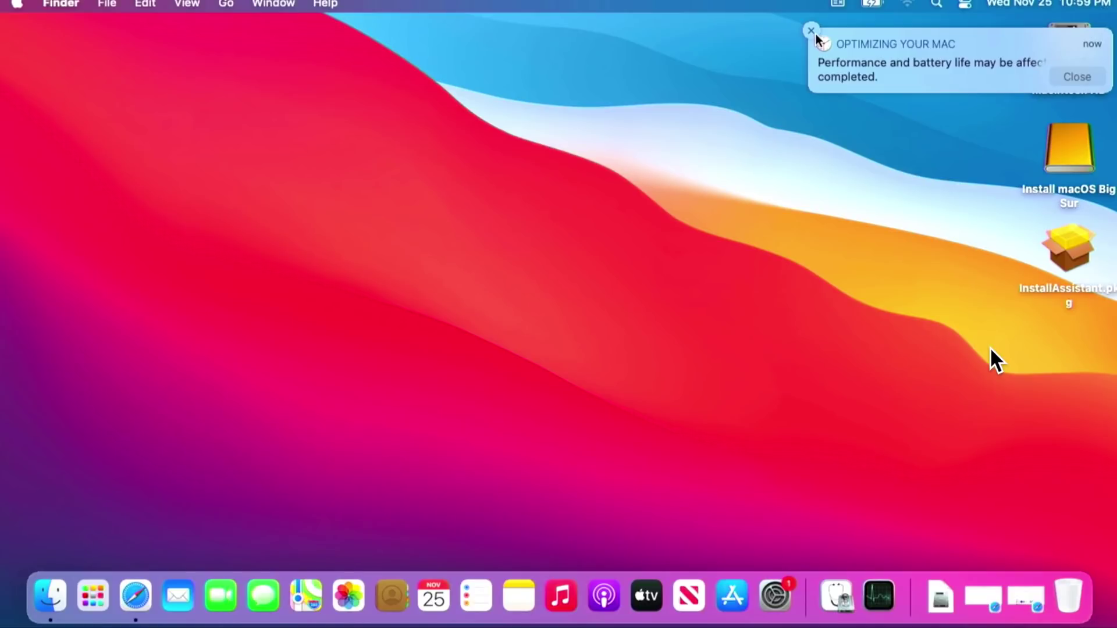
left_click(811, 30)
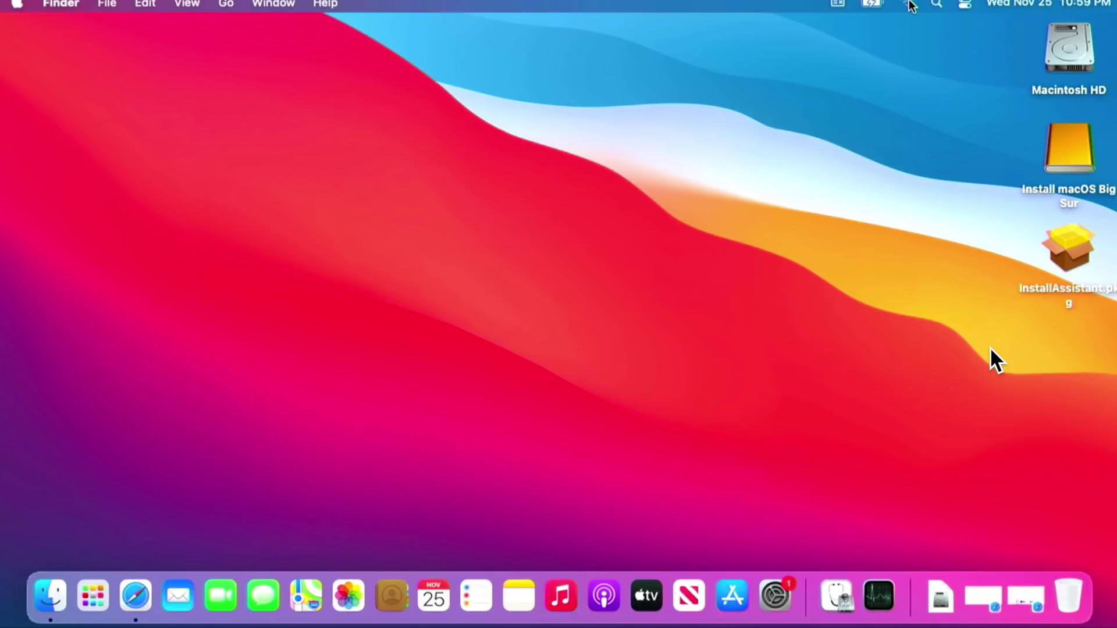
left_click(908, 5)
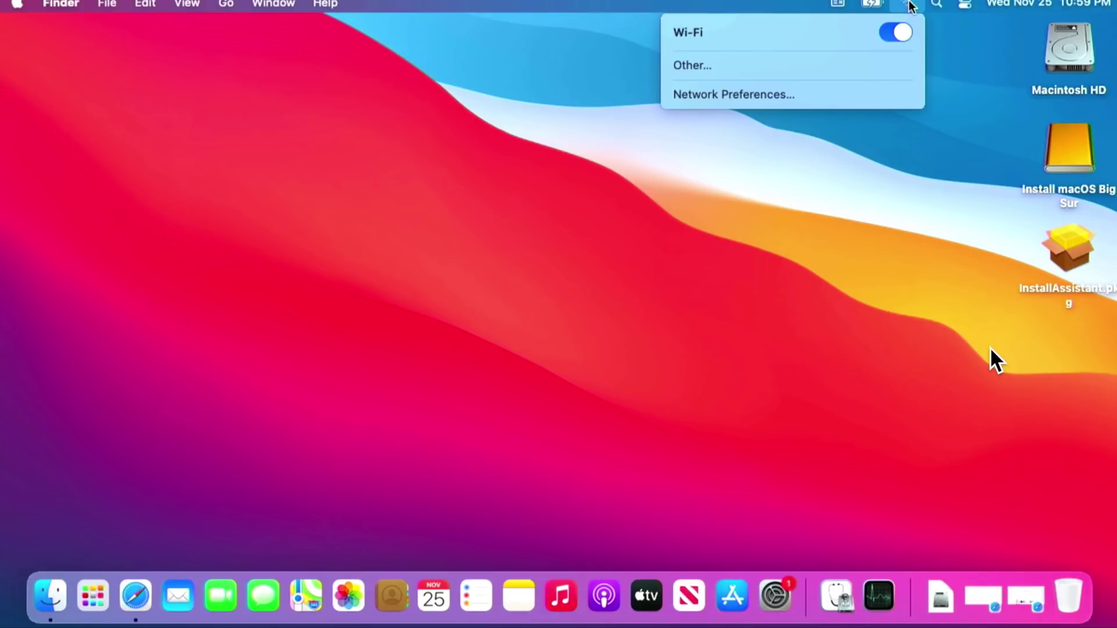
left_click(910, 5)
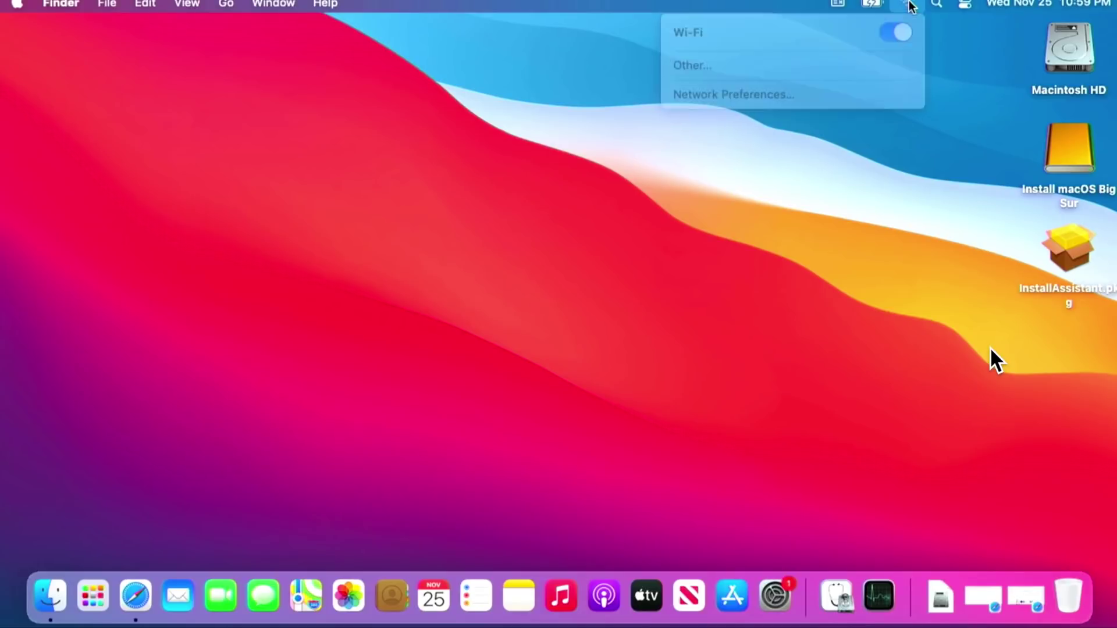
Open Macintosh HD, then the Applications folder, and scroll down to Patched Sur
double_click(1075, 50)
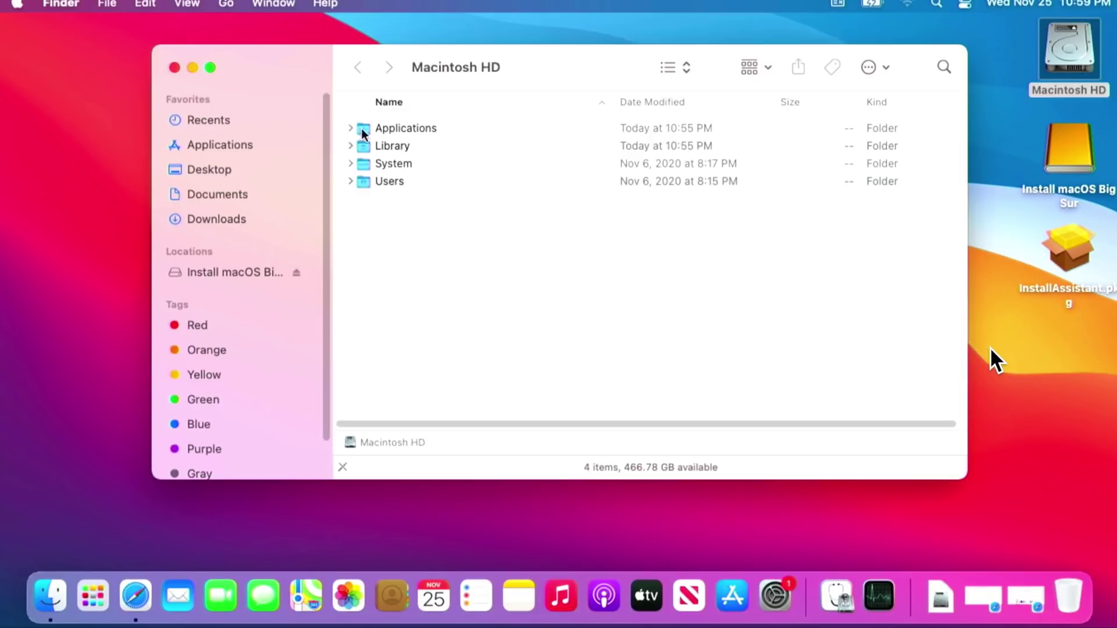
double_click(398, 129)
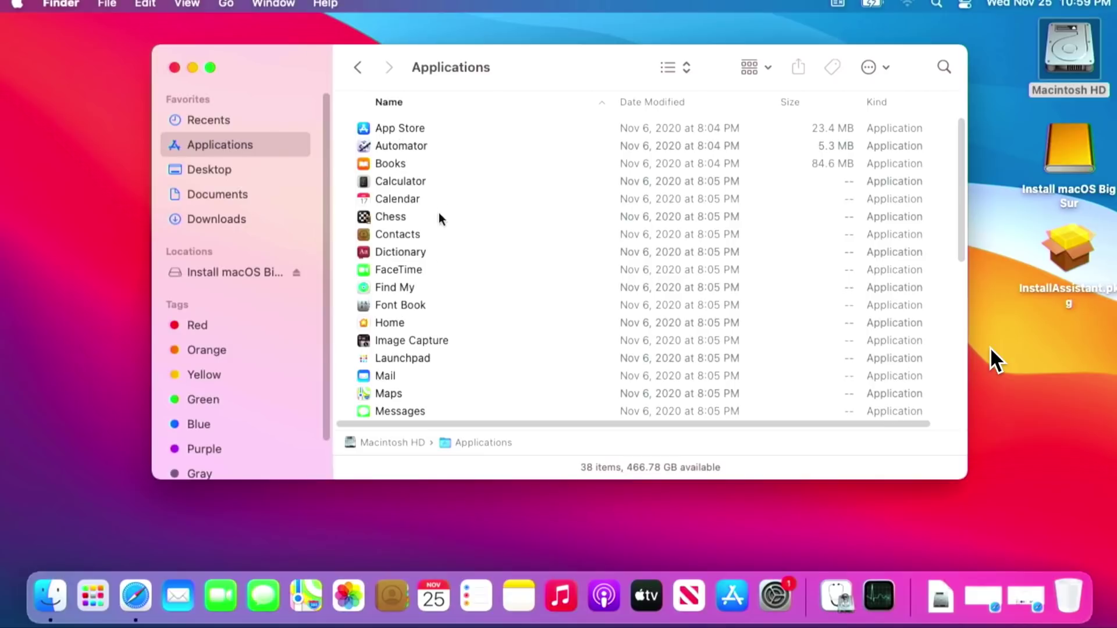
scroll(442, 298, "down", 3)
scroll(441, 298, "down", 2)
scroll(424, 374, "down", 1)
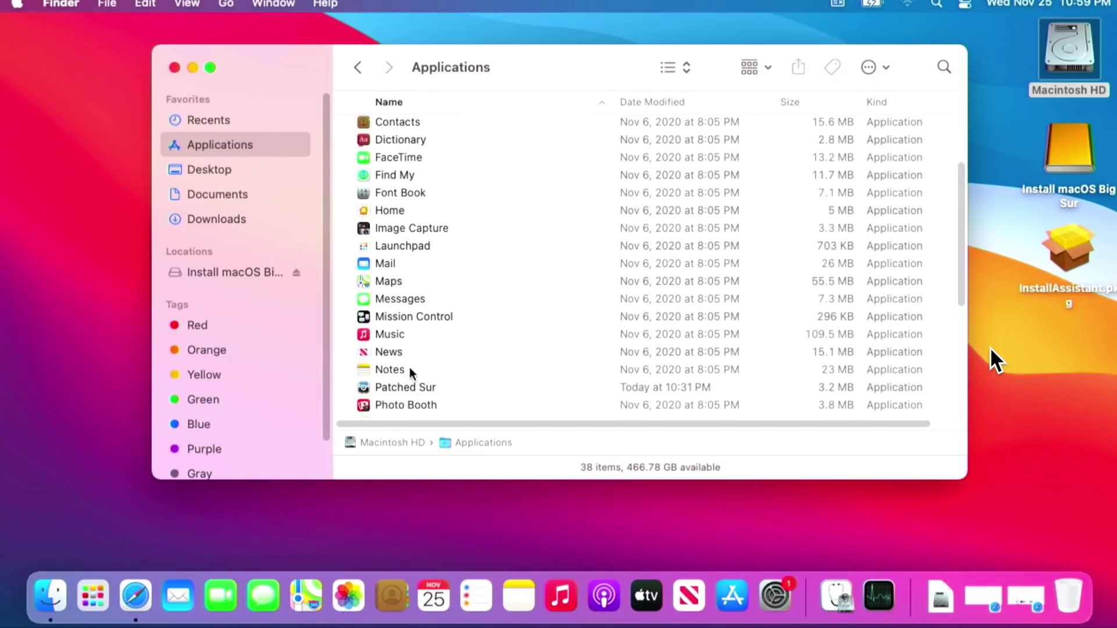
Launch Patched Sur via right-click Open, confirming the unverified-developer warning
double_click(423, 391)
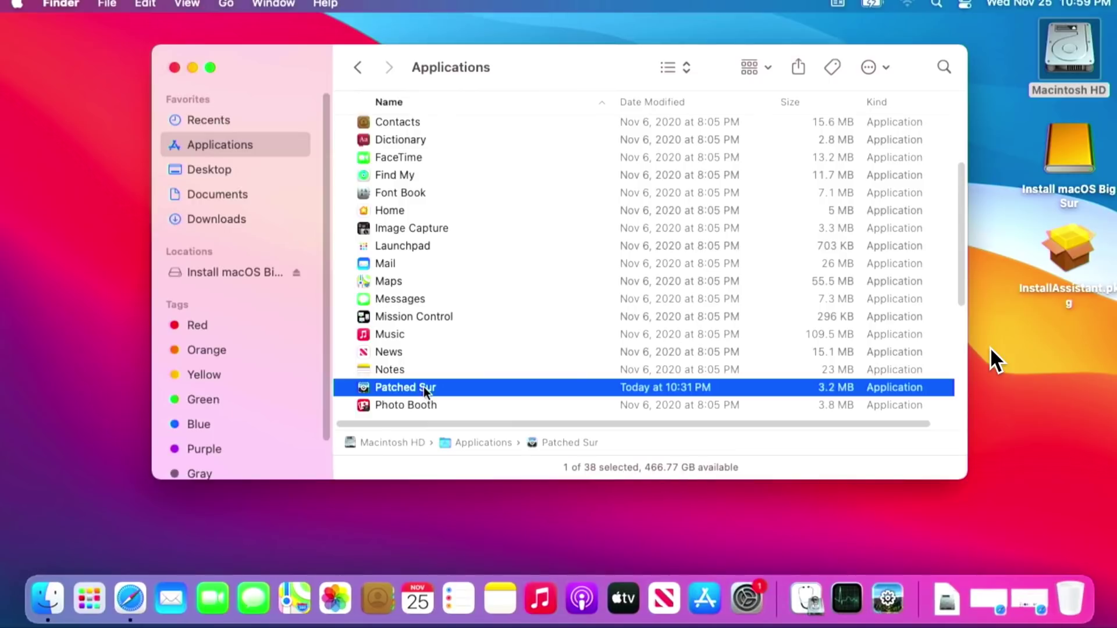
right_click(424, 388)
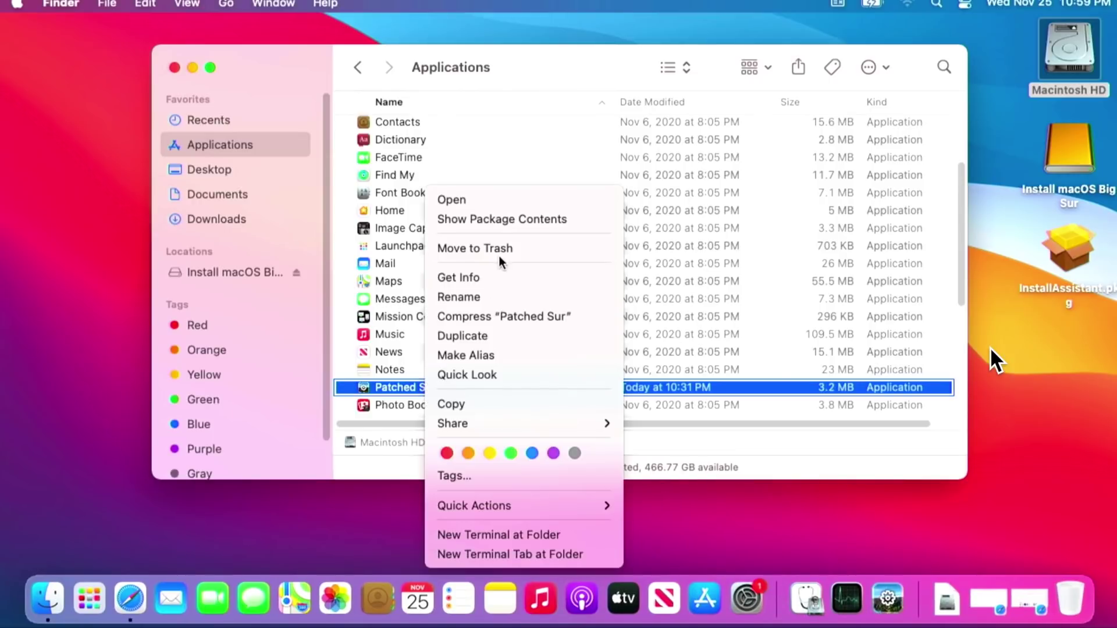
left_click(490, 200)
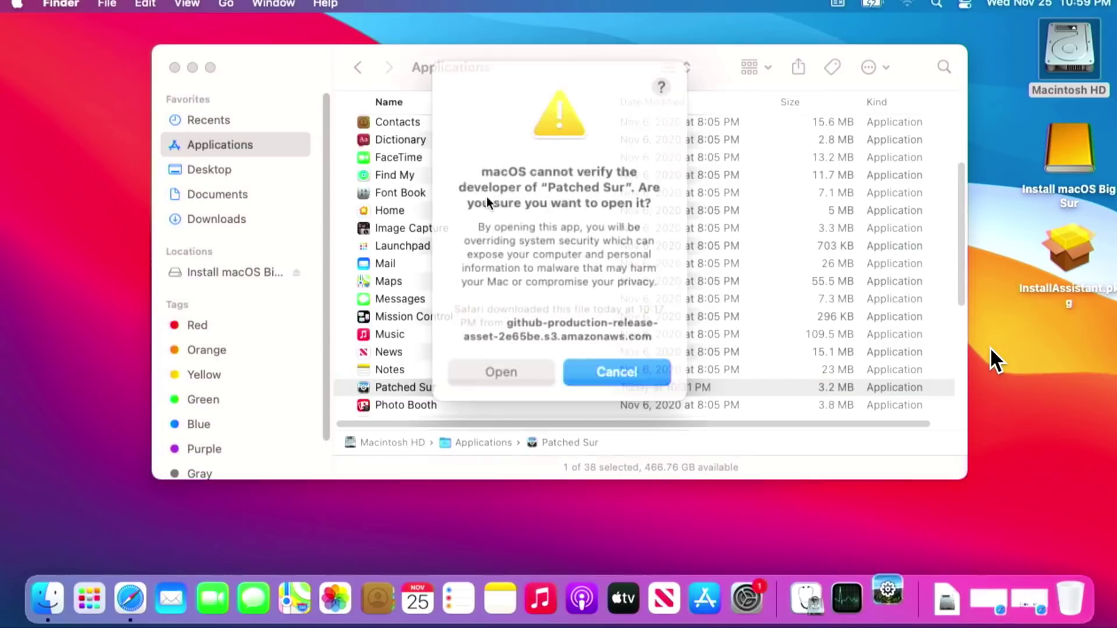
left_click(529, 359)
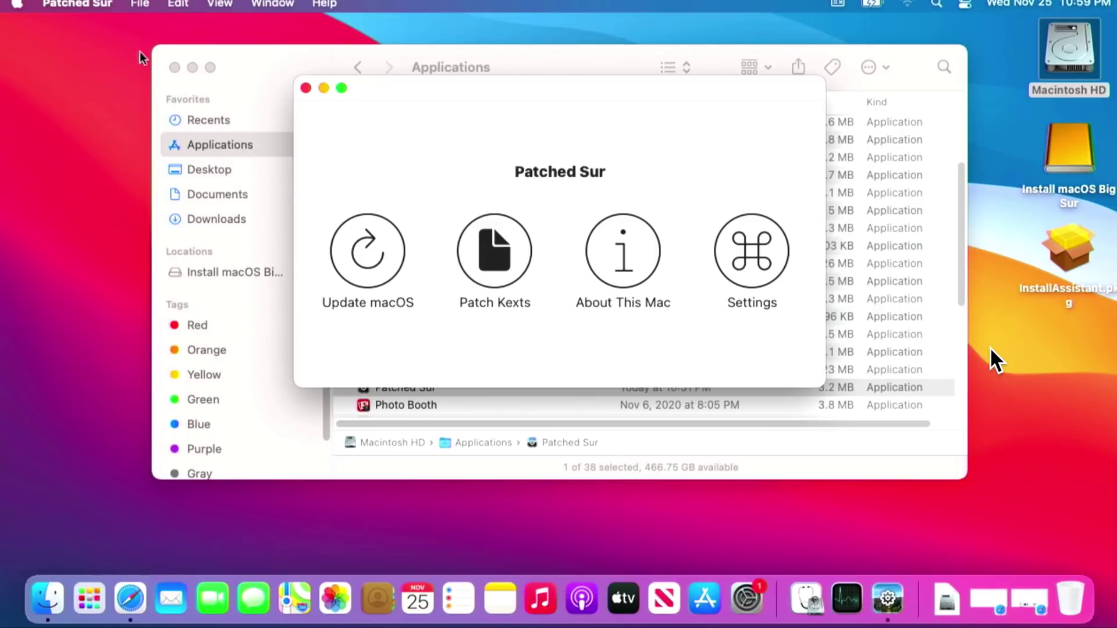
Close the Applications window, view Patched Sur's settings, then go home and open Patch Kexts
left_click(174, 68)
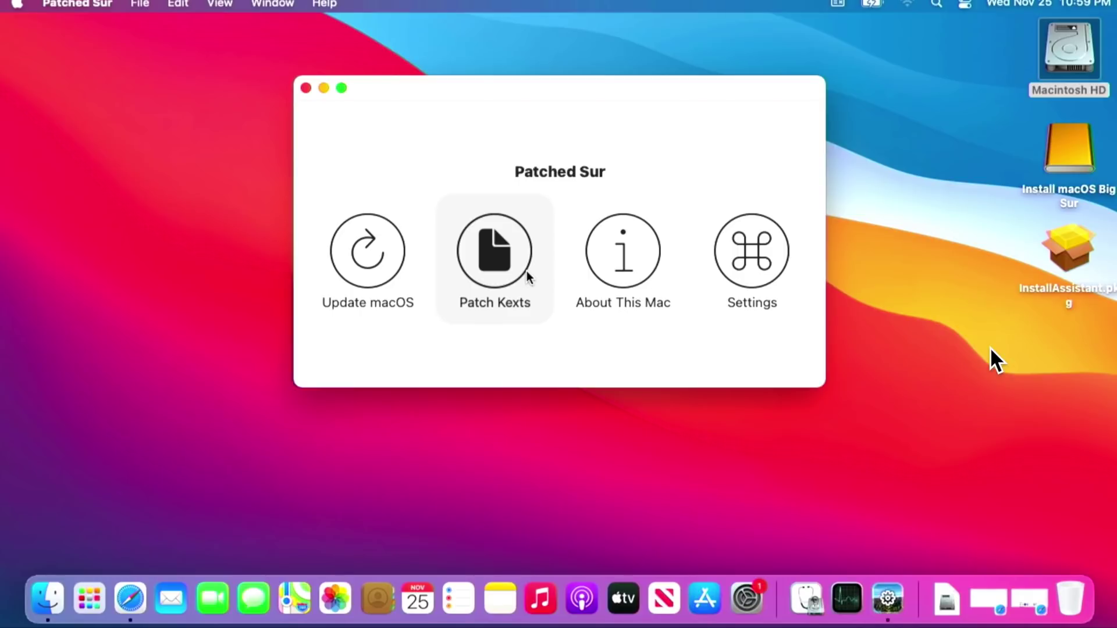
left_click(756, 285)
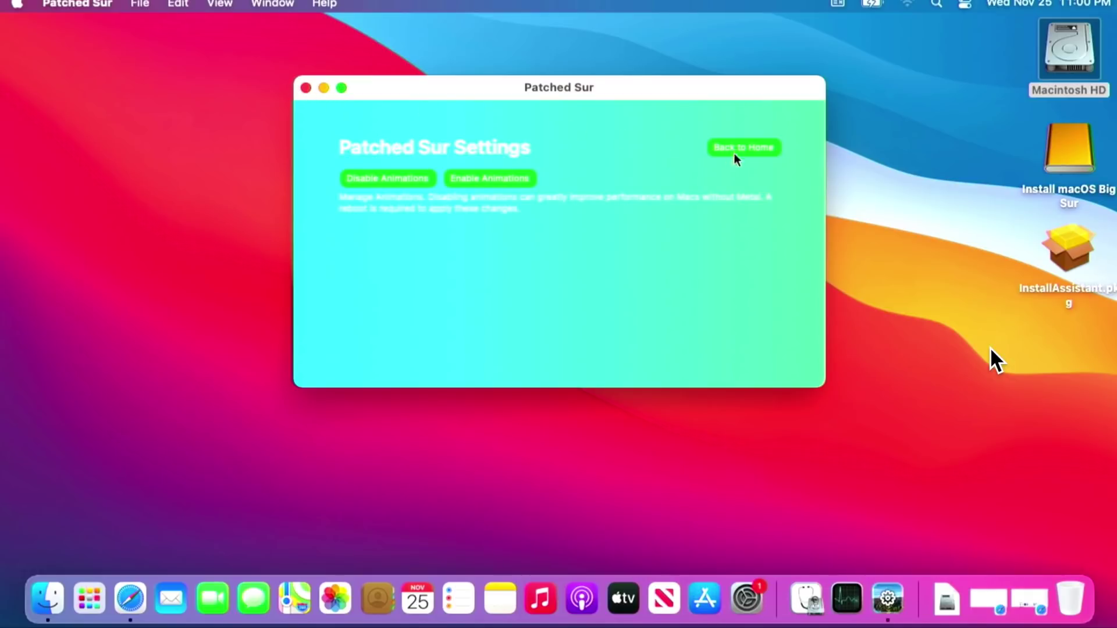
left_click(759, 152)
left_click(494, 271)
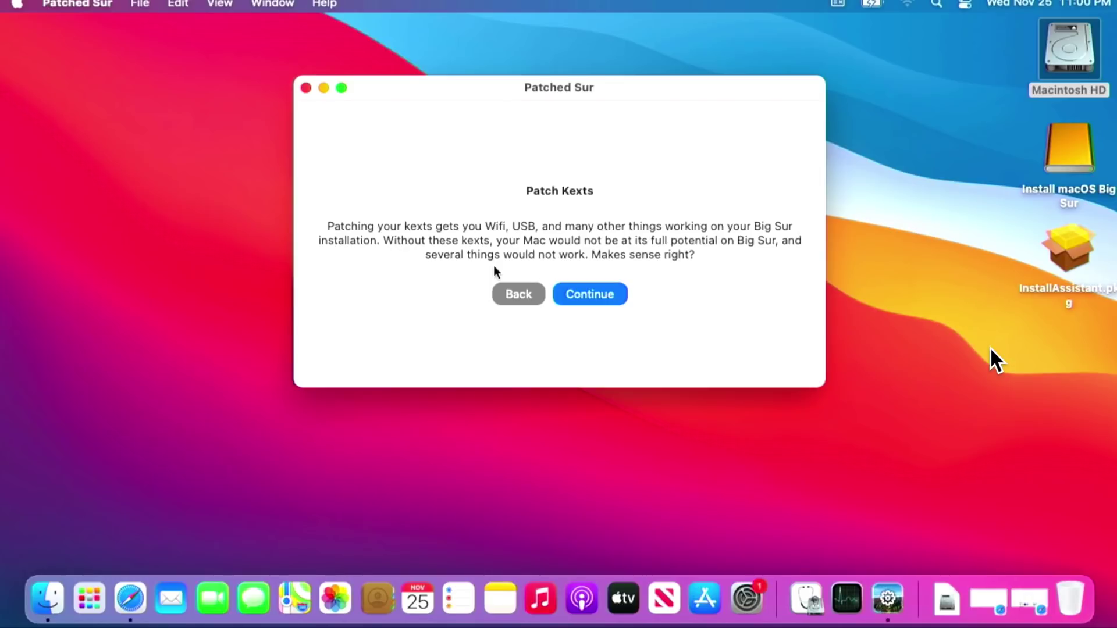
Force-skip the USB installer check, enter the account password, and run the kext patch
left_click(614, 295)
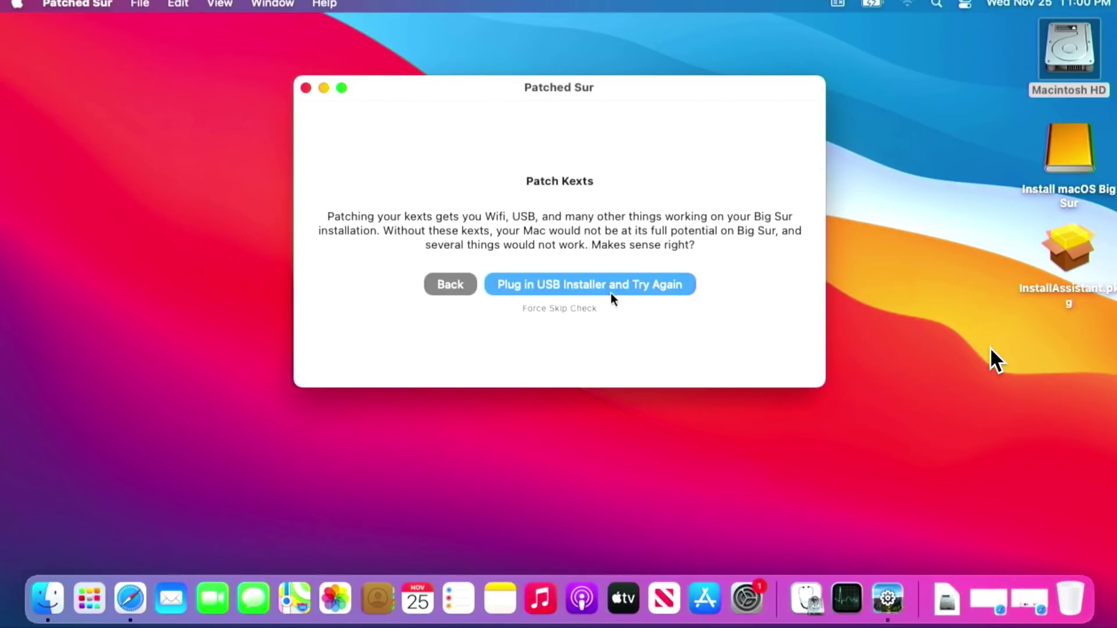
left_click(581, 308)
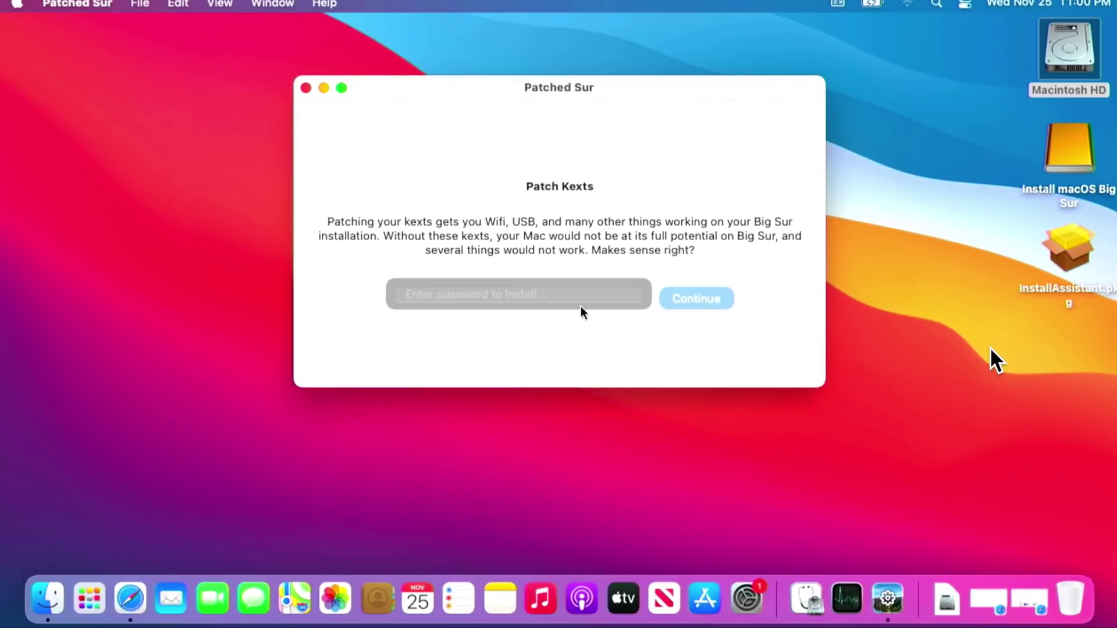
left_click(576, 293)
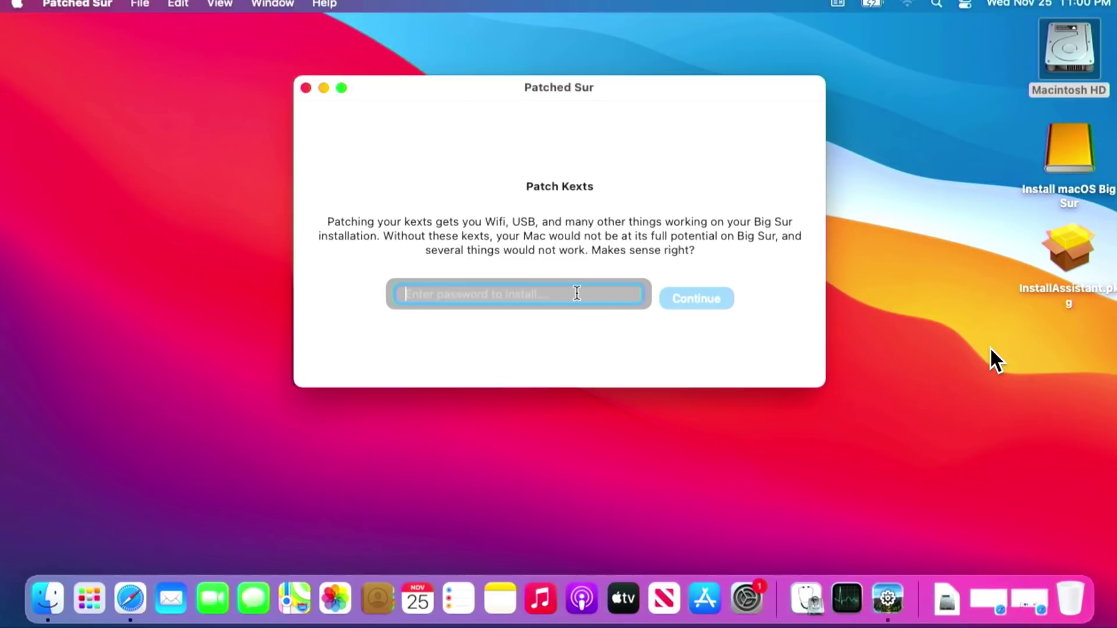
type("1234")
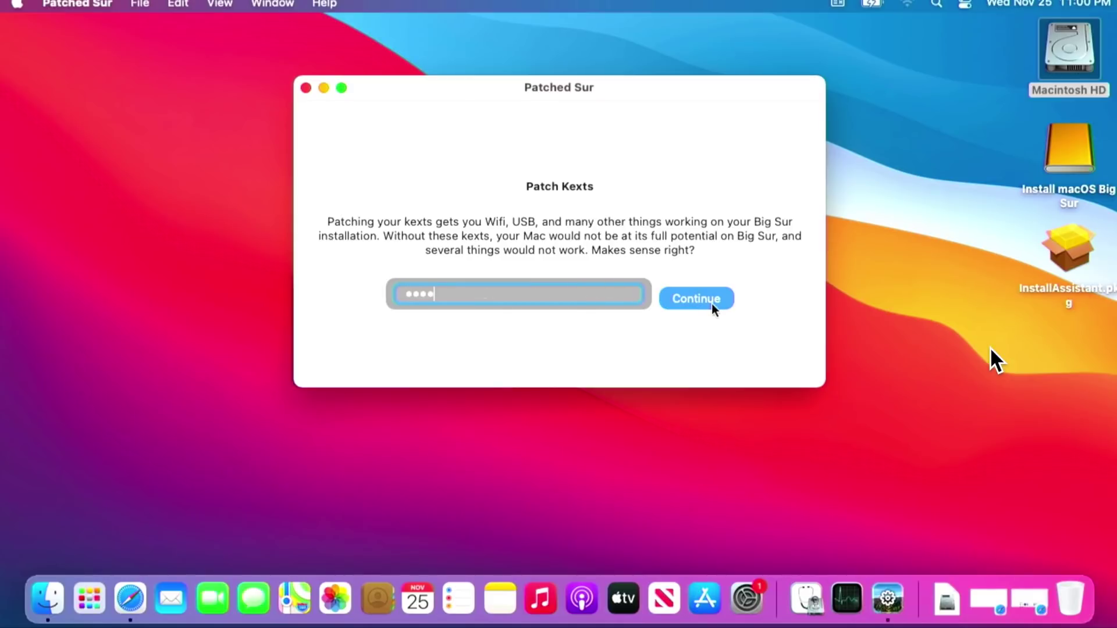
left_click(713, 307)
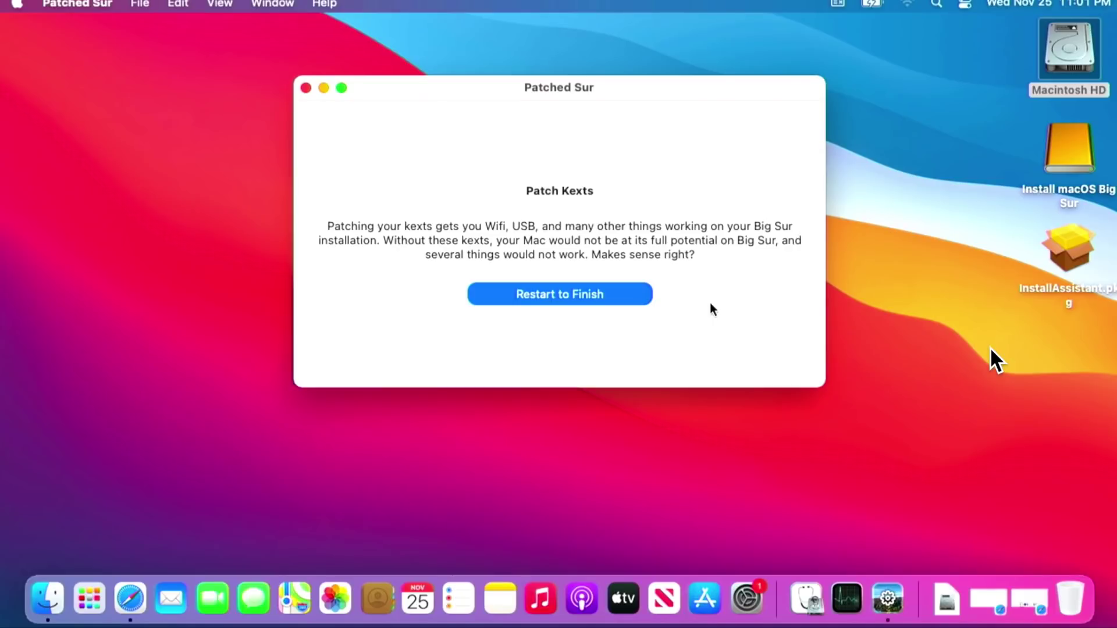
key("alt+super+n")
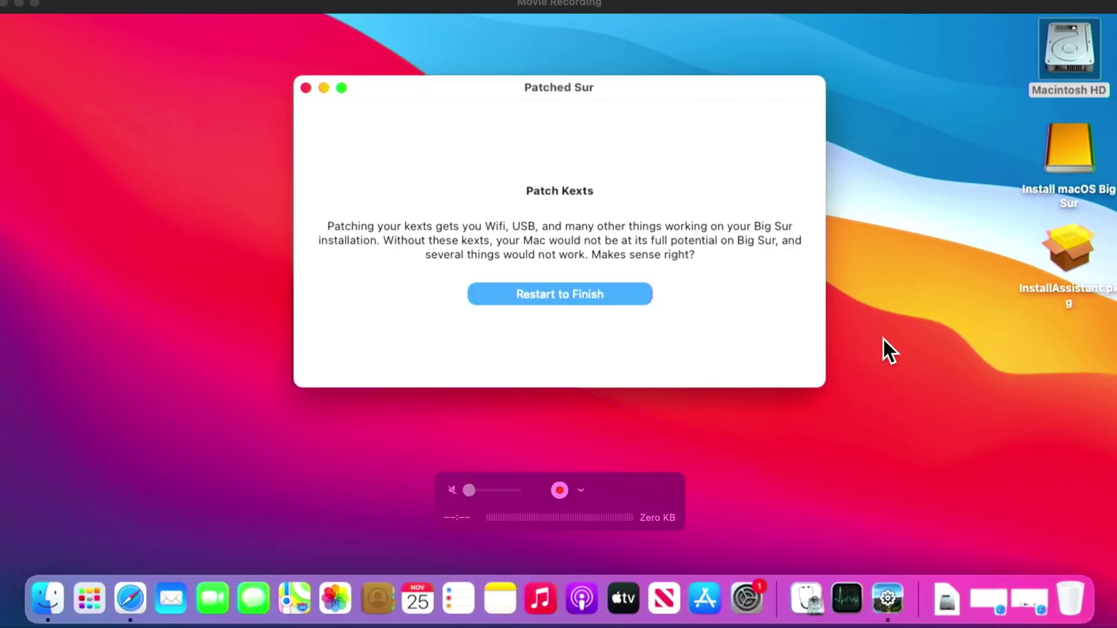
Restart to finish the kext patch, then log back in with the account password
key("Return")
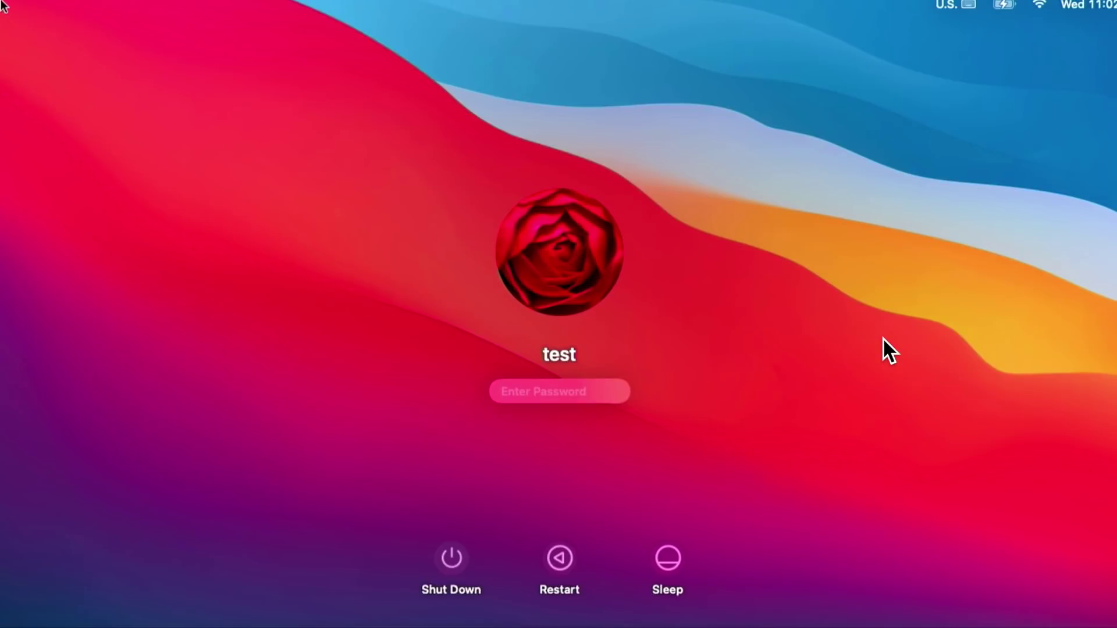
key("Return")
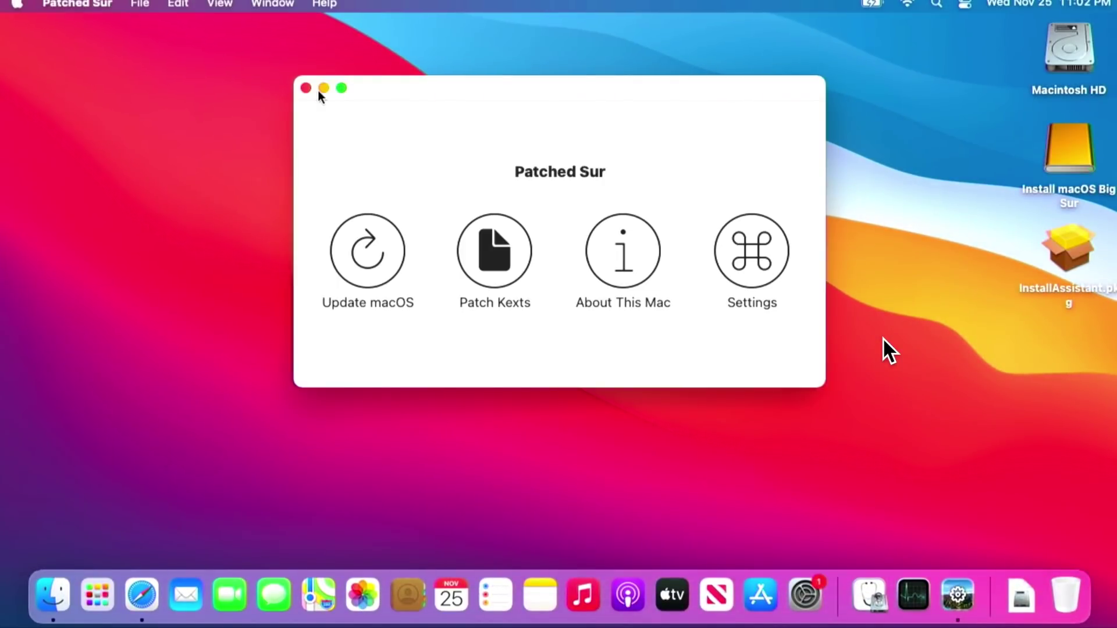
Confirm Wi-Fi lists networks, load Wikipedia from Safari's favorites, then minimize Safari
left_click(903, 4)
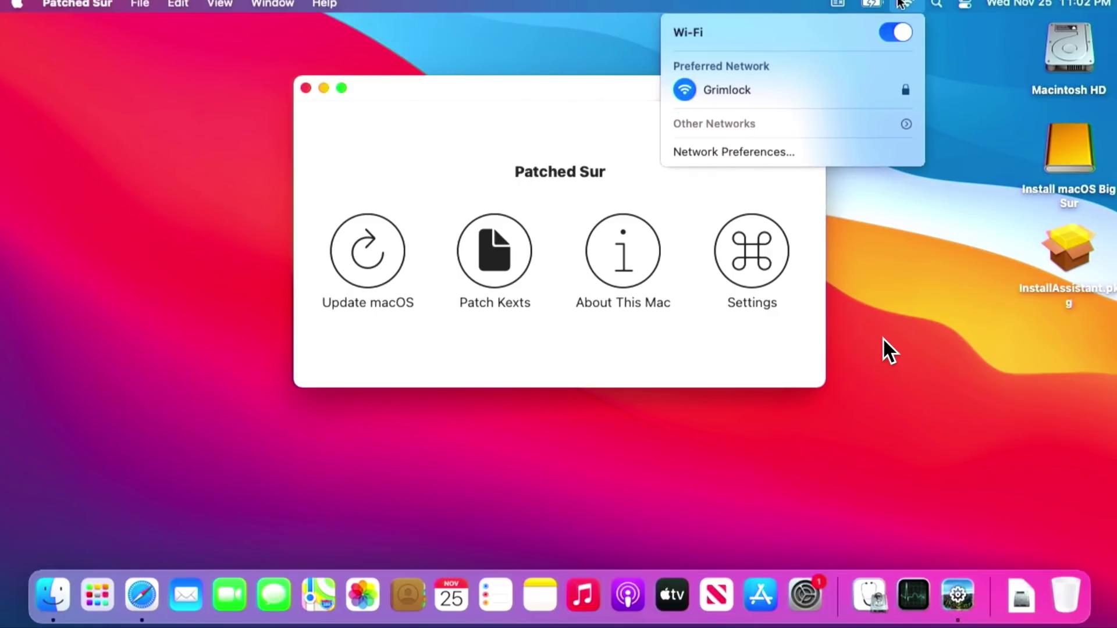
left_click(901, 3)
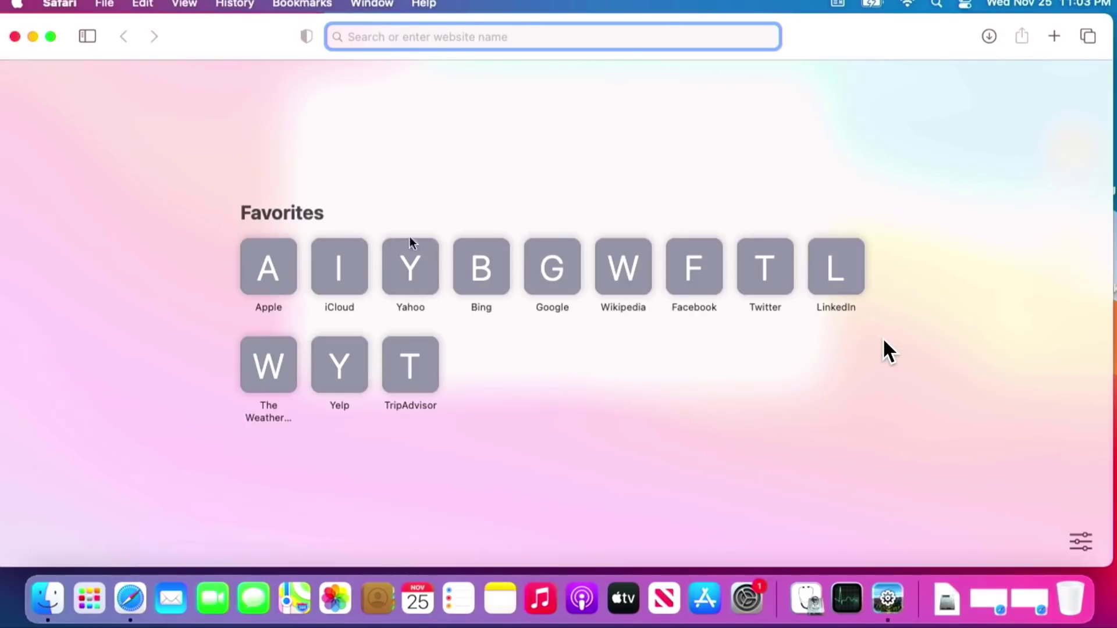
left_click(647, 215)
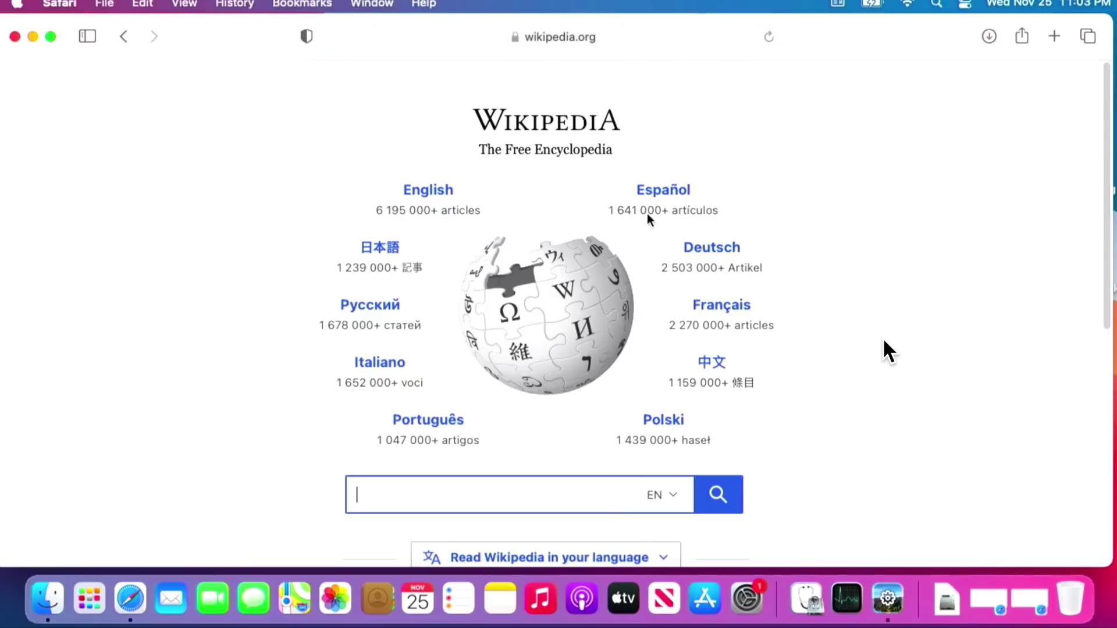
left_click(36, 40)
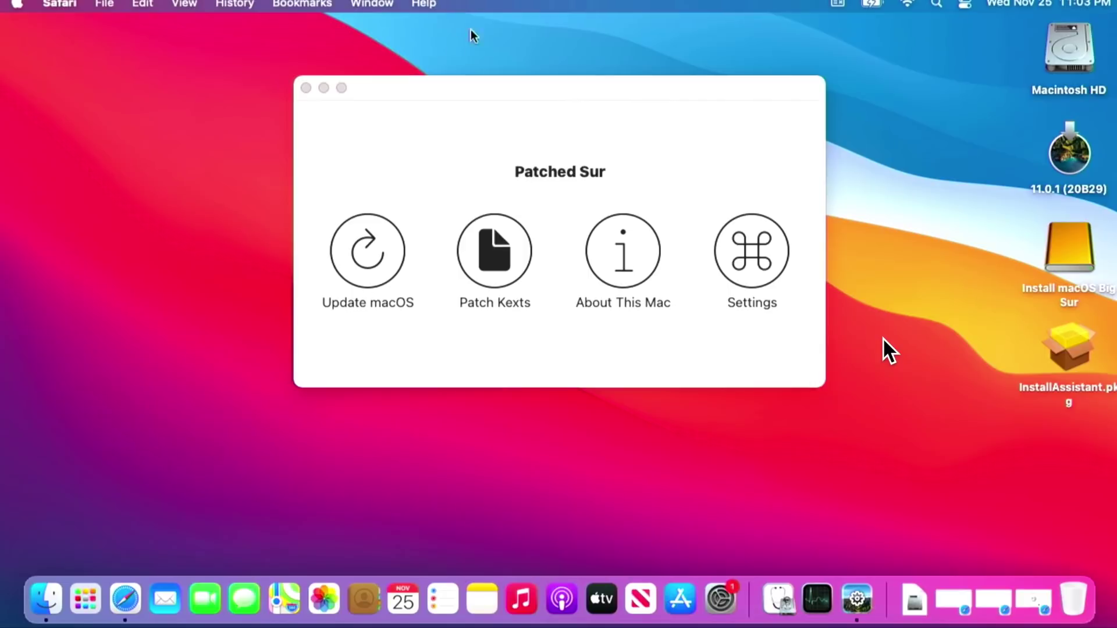
Select the 11.0.1 (20B29) volume icon on the desktop
left_click(1055, 156)
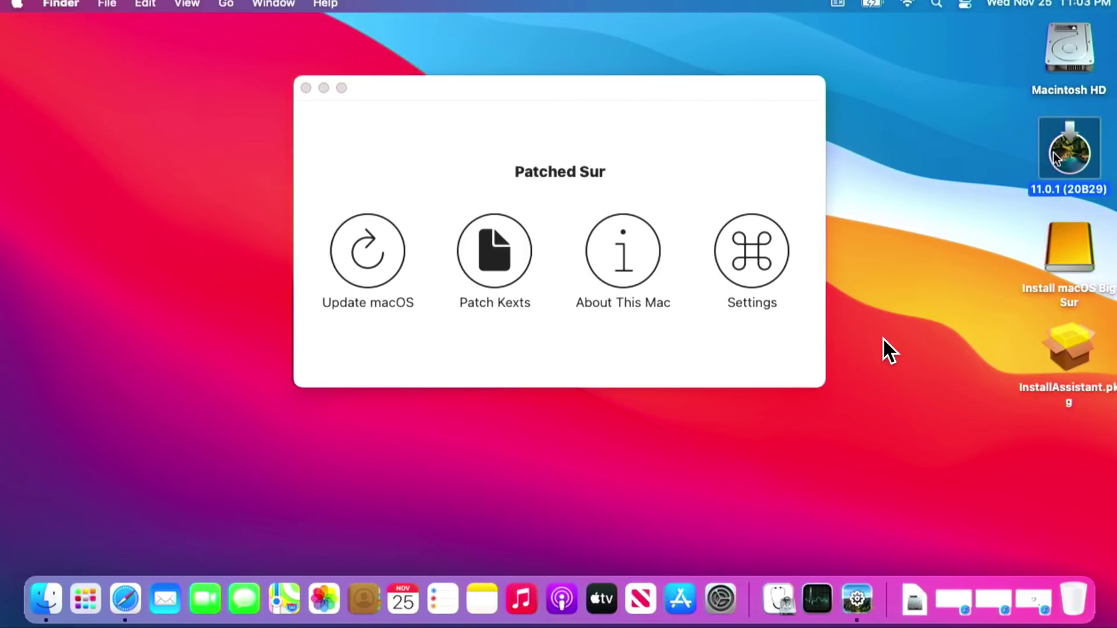